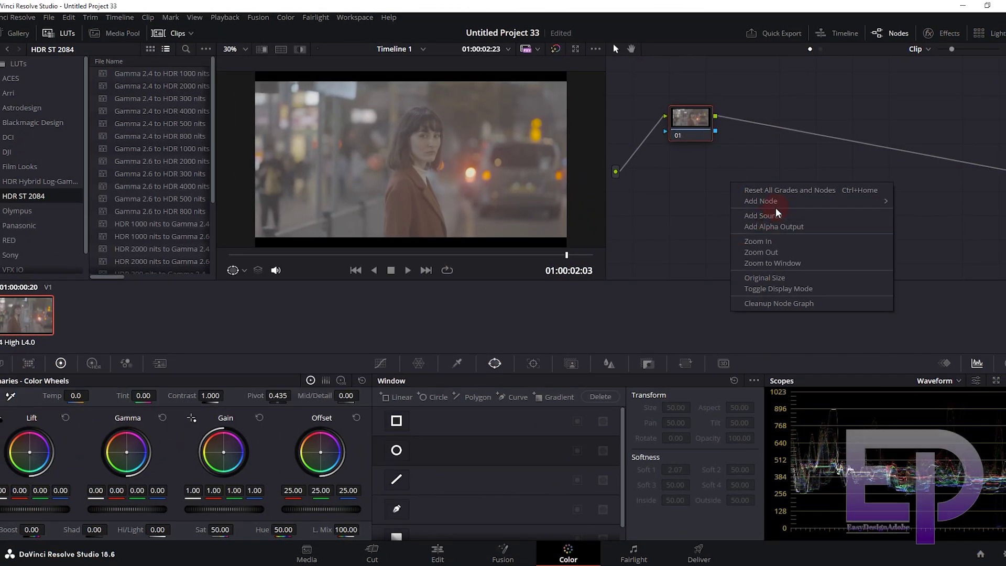
Add corrector node 02 after node 01 and apply a Color Space Transform to it
{"action": "mouse_move", "coordinate": [775, 202]}
{"action": "left_click", "coordinate": [921, 198]}
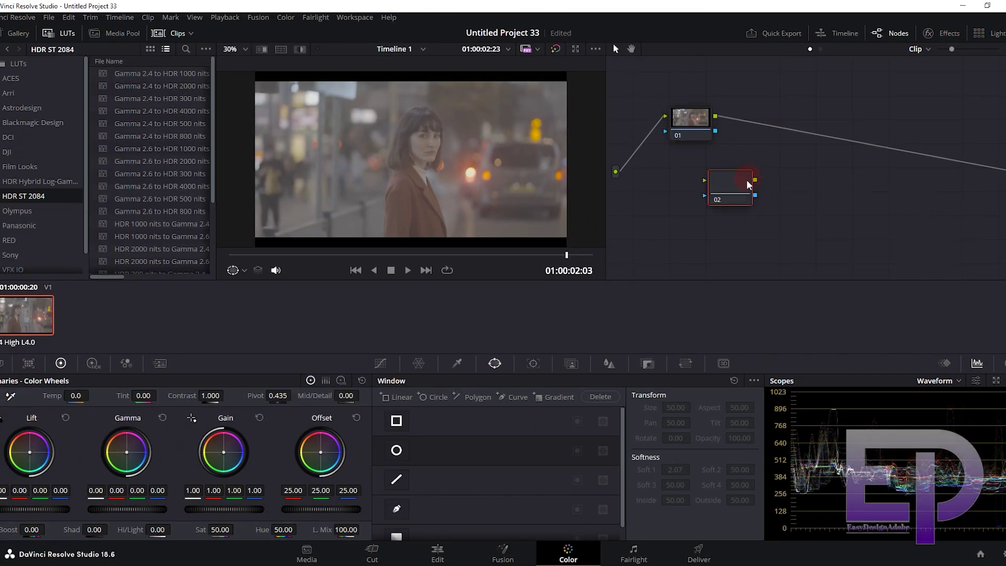
{"action": "left_click_drag", "start_coordinate": [749, 184], "coordinate": [763, 128]}
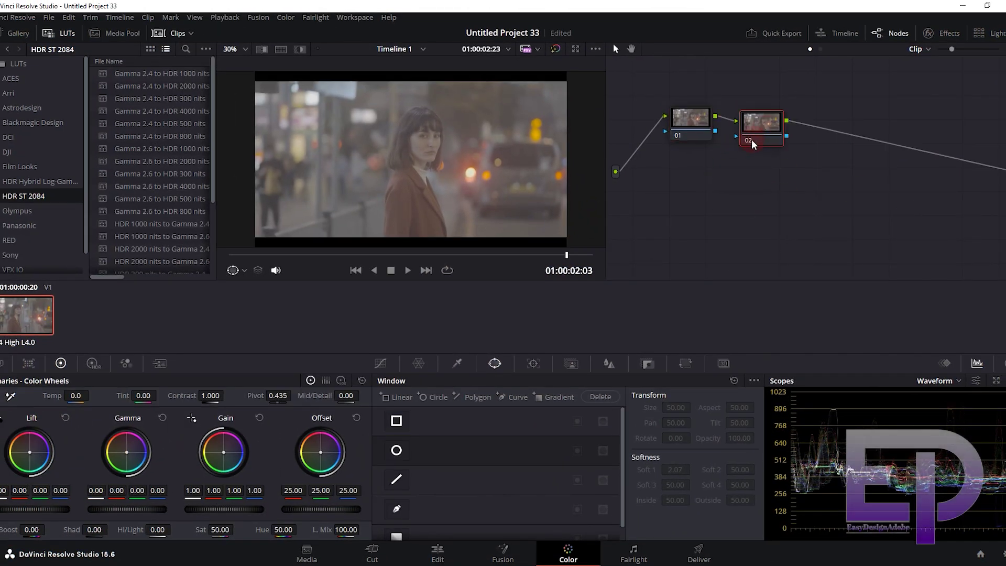
{"action": "left_click", "coordinate": [770, 128]}
{"action": "left_click", "coordinate": [929, 33]}
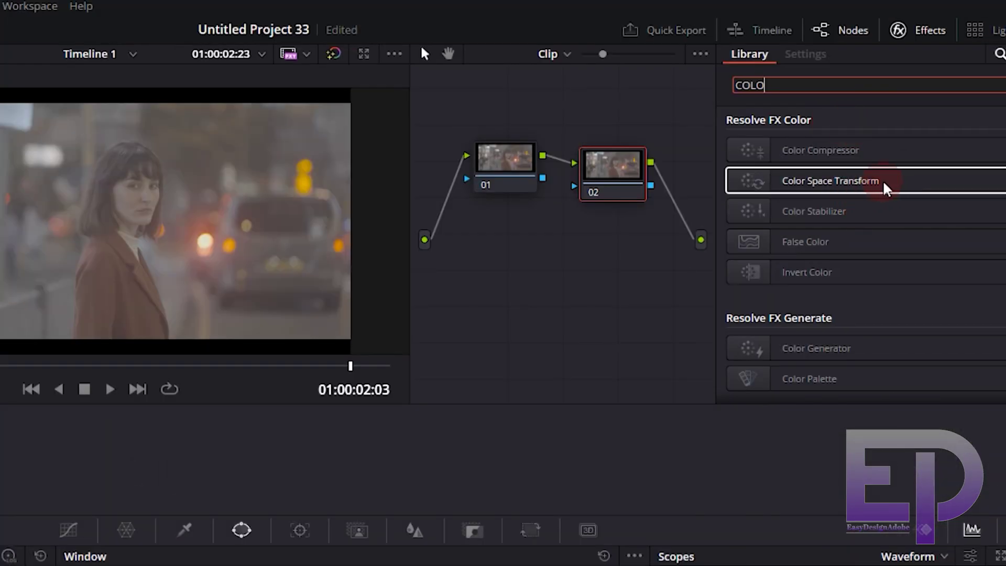
{"action": "left_click_drag", "start_coordinate": [885, 188], "coordinate": [624, 179]}
Set the transform's input to Sony S-Gamut3.Cine color space with Sony S-Log3 gamma
{"action": "left_click", "coordinate": [921, 172]}
{"action": "scroll", "coordinate": [914, 250], "scroll_direction": "down", "scroll_amount": 10}
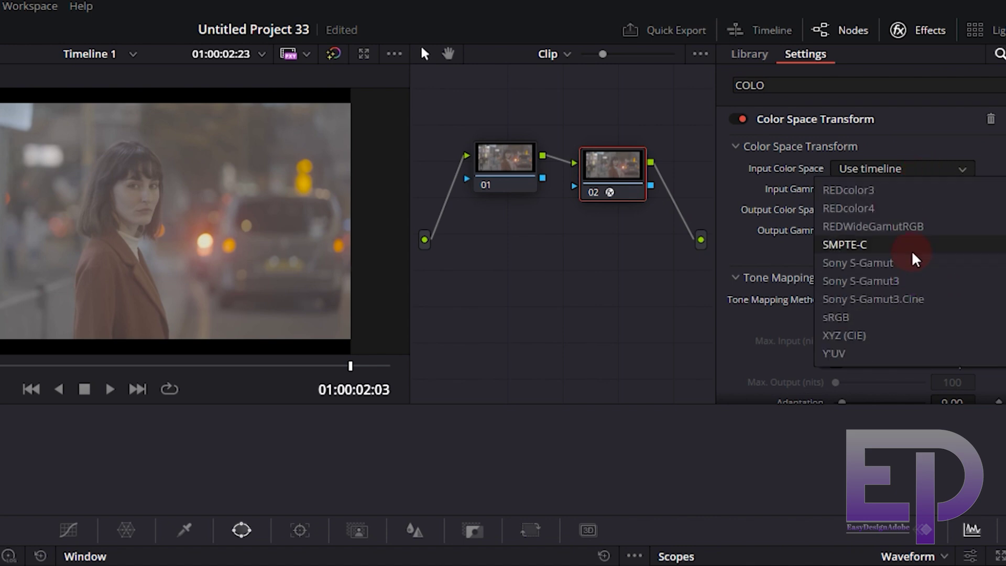
{"action": "left_click", "coordinate": [938, 302]}
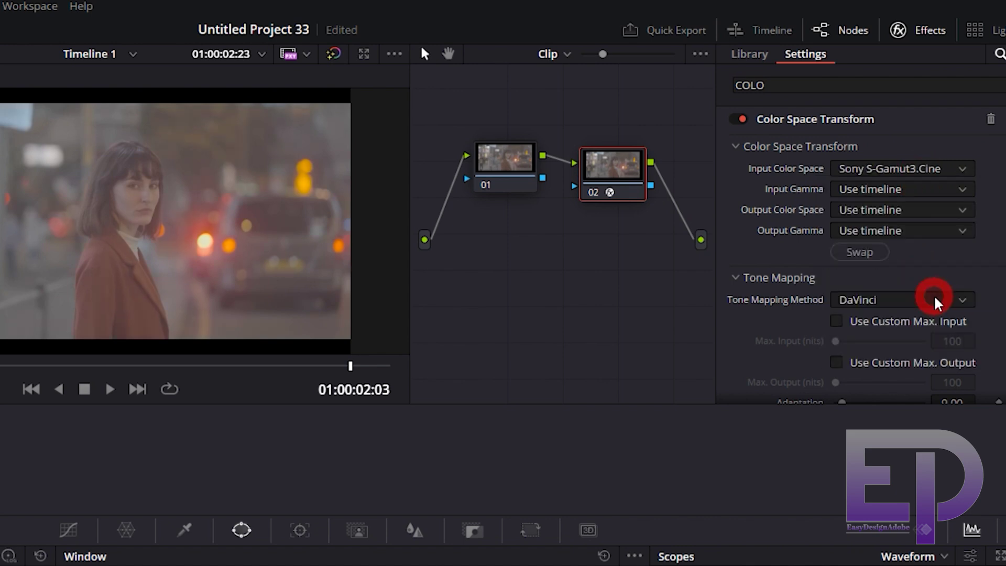
{"action": "left_click", "coordinate": [860, 190]}
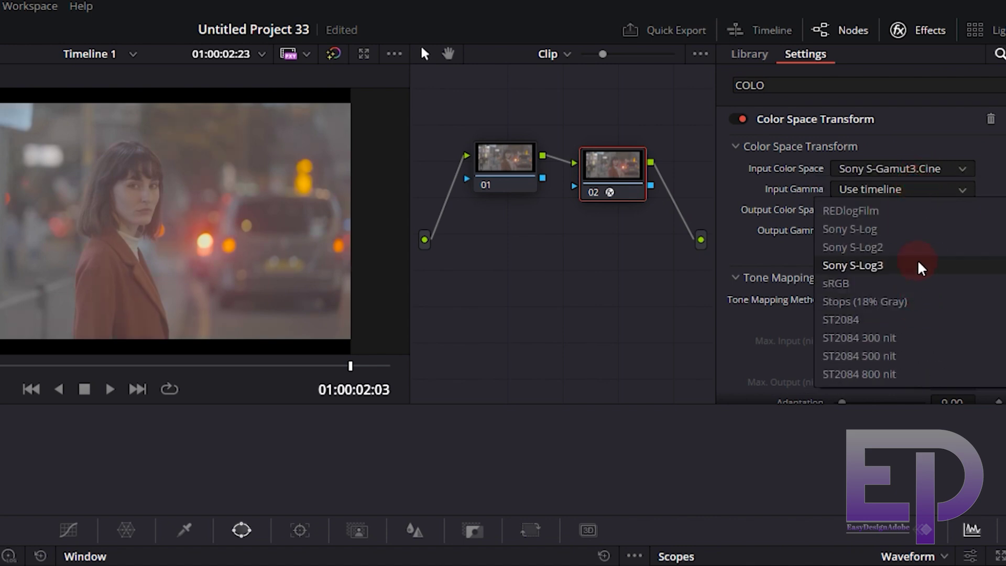
{"action": "left_click", "coordinate": [854, 266]}
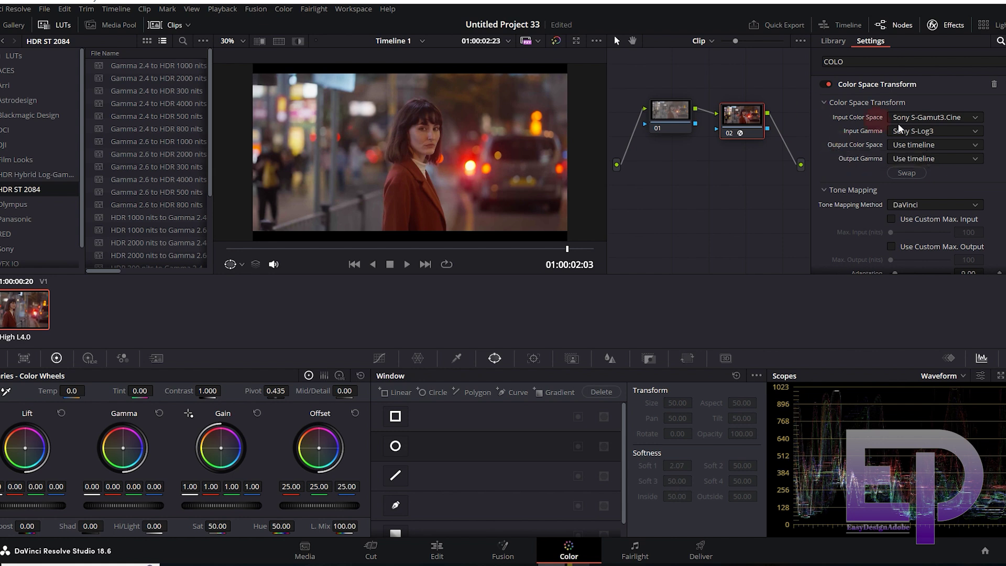
Set node 02's Offset to 14.50/13.50/12.50
{"action": "left_click", "coordinate": [946, 27]}
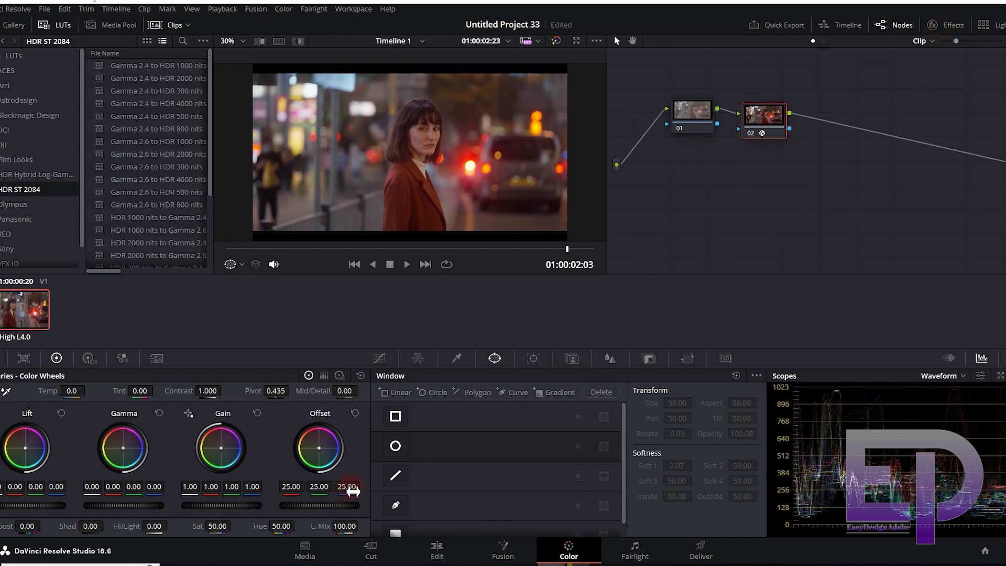
{"action": "type", "text": "12."}
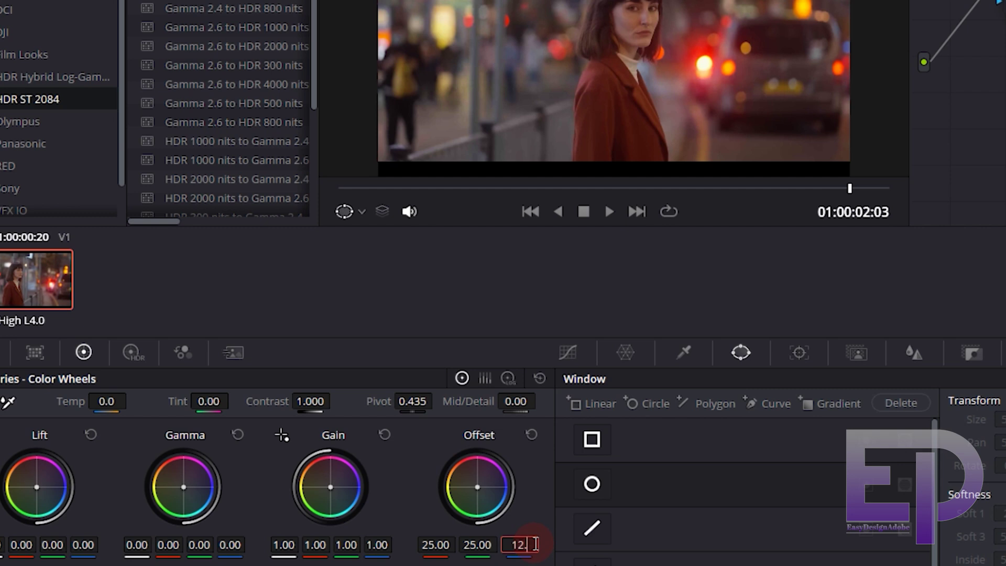
{"action": "double_click", "coordinate": [477, 546]}
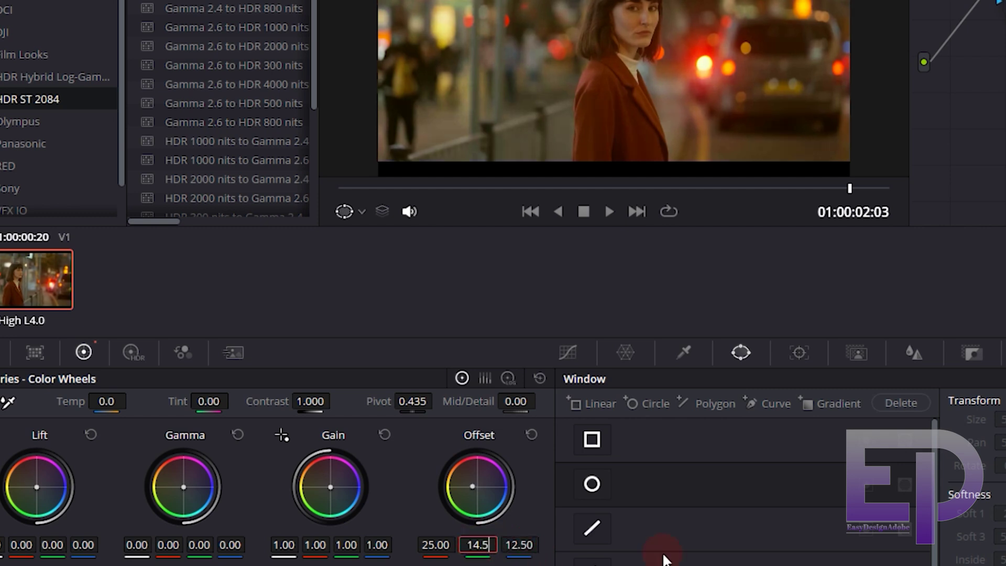
{"action": "type", "text": "14.5"}
{"action": "left_click", "coordinate": [663, 558]}
{"action": "left_click_drag", "start_coordinate": [475, 548], "coordinate": [473, 559]}
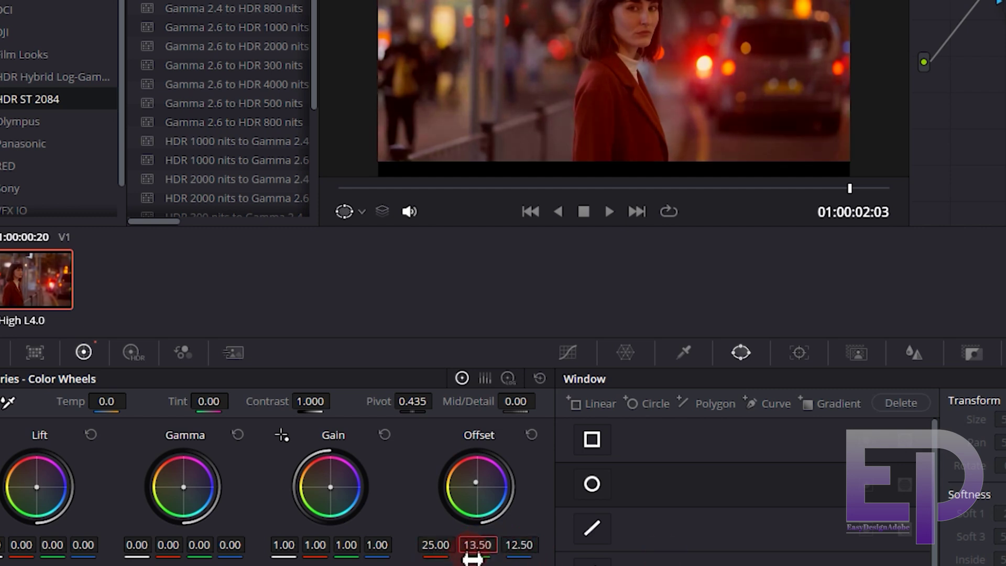
{"action": "left_click", "coordinate": [437, 546]}
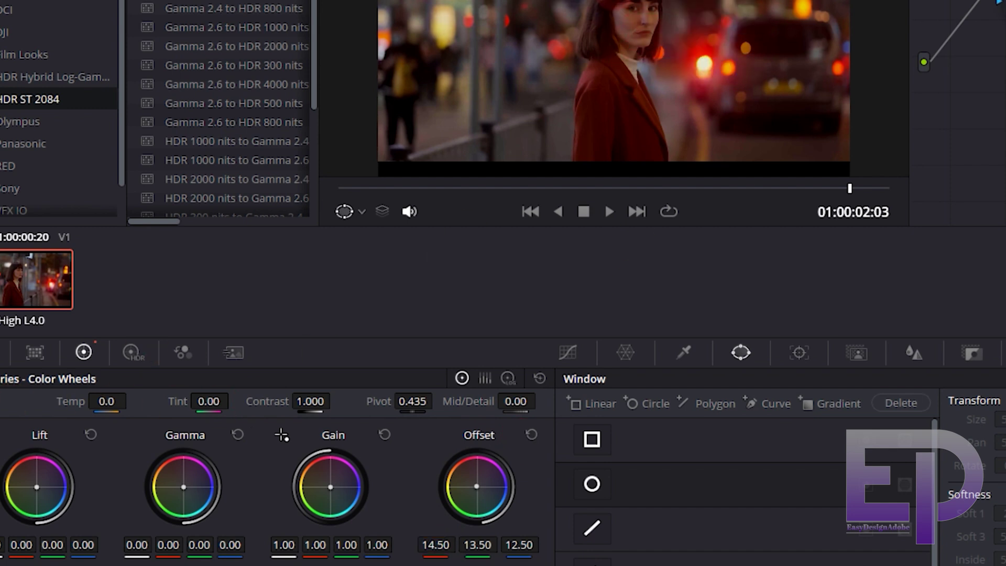
Auto white-balance, then set Mid/Detail 12.00, Contrast 1.060, Tint -3.78 and Temp -609.6
{"action": "left_click", "coordinate": [631, 112]}
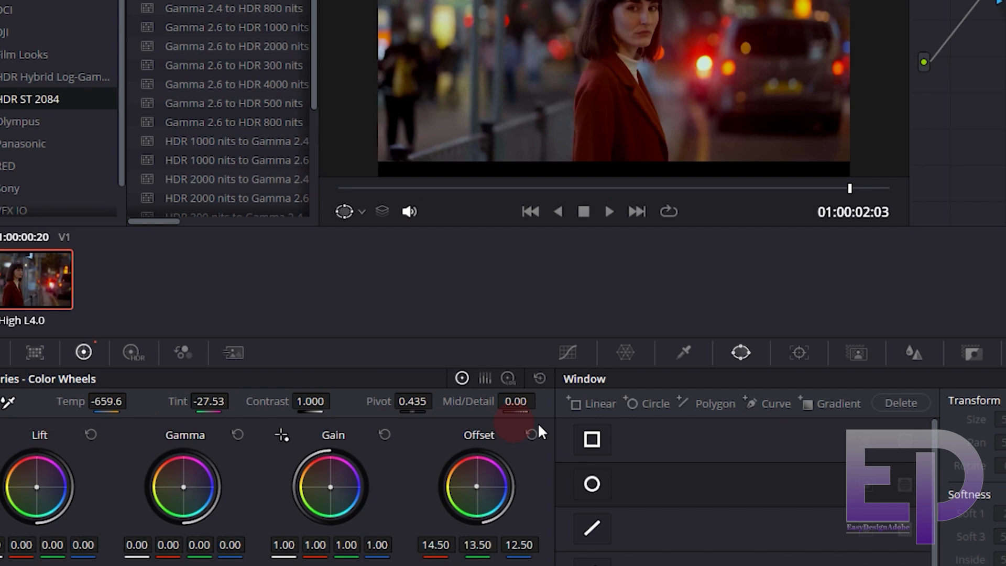
{"action": "left_click_drag", "start_coordinate": [540, 428], "coordinate": [625, 442]}
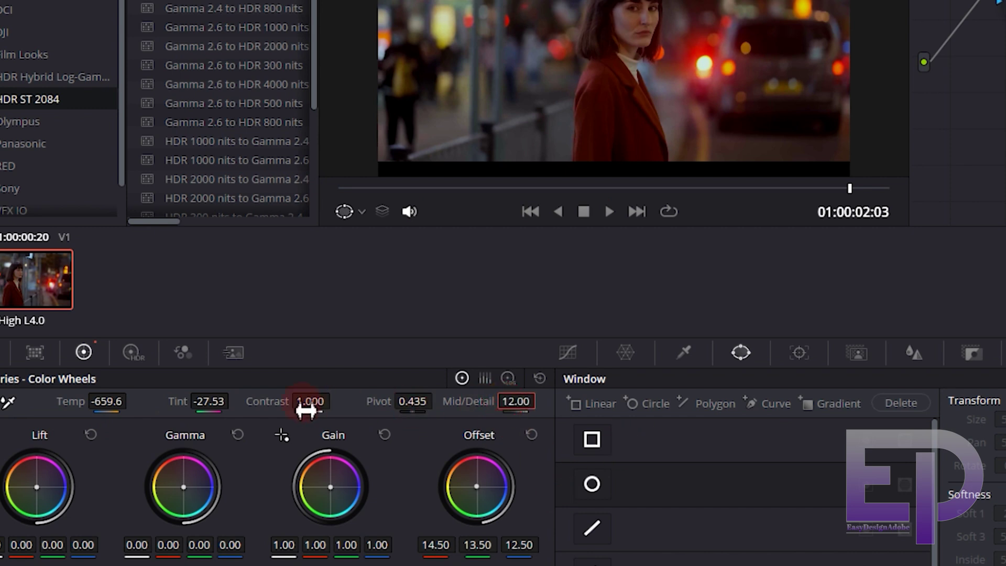
{"action": "left_click_drag", "start_coordinate": [320, 411], "coordinate": [326, 410]}
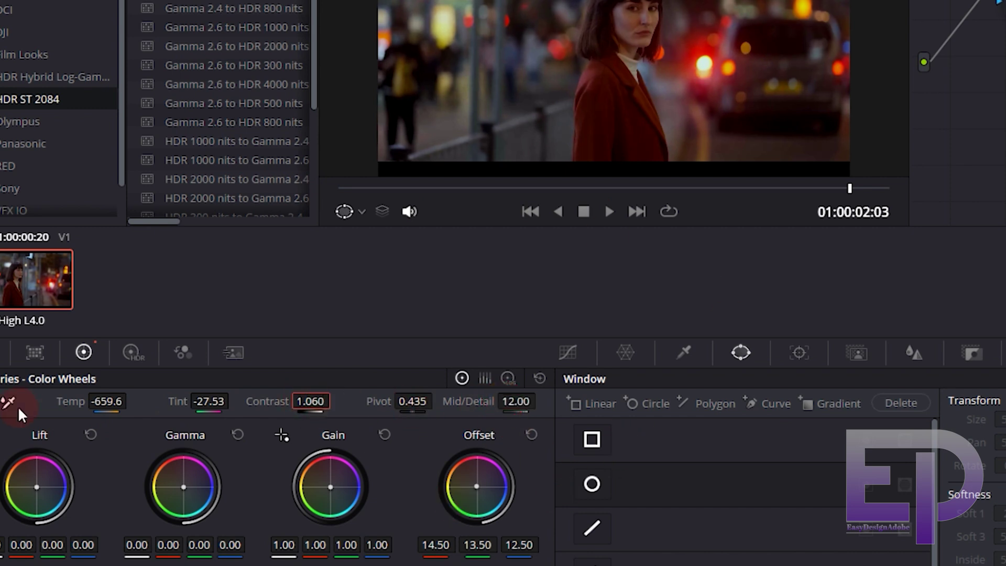
{"action": "left_click", "coordinate": [202, 412]}
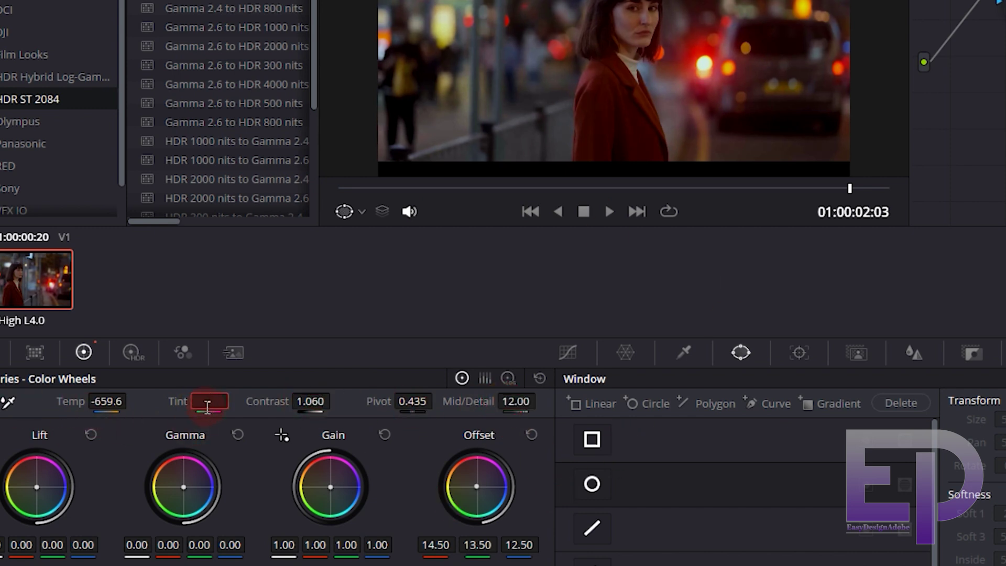
{"action": "left_click", "coordinate": [107, 407]}
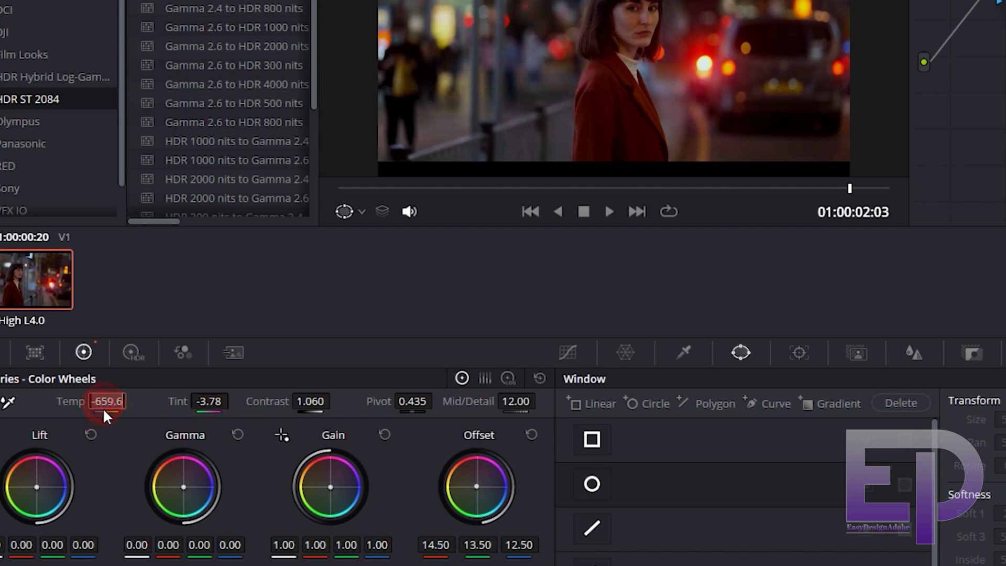
{"action": "key", "text": "BackSpace"}
{"action": "type", "text": "0"}
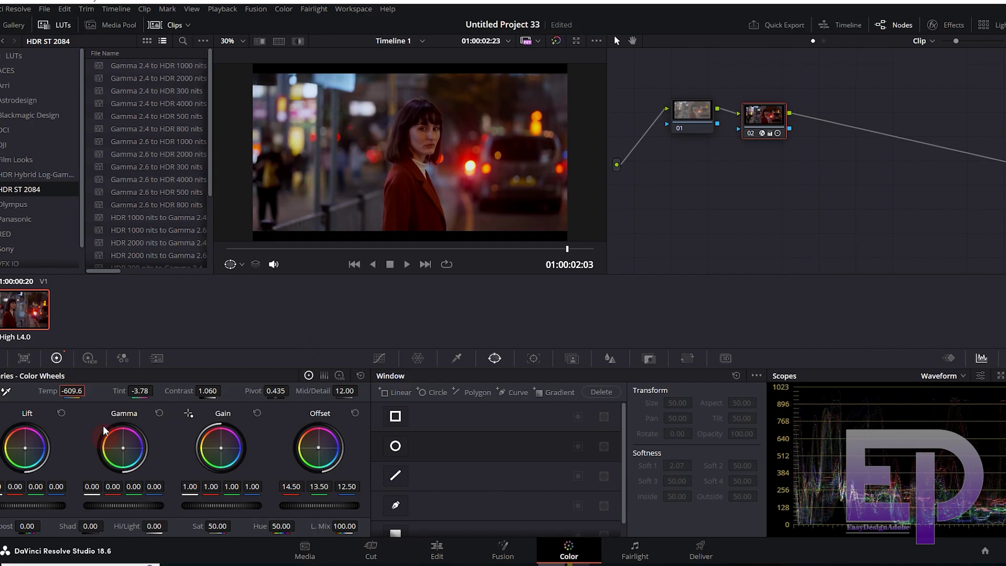
In the HDR wheels, set exposure to Global 0.02, Light -0.04 and Shadow 0.06
{"action": "left_click", "coordinate": [93, 362]}
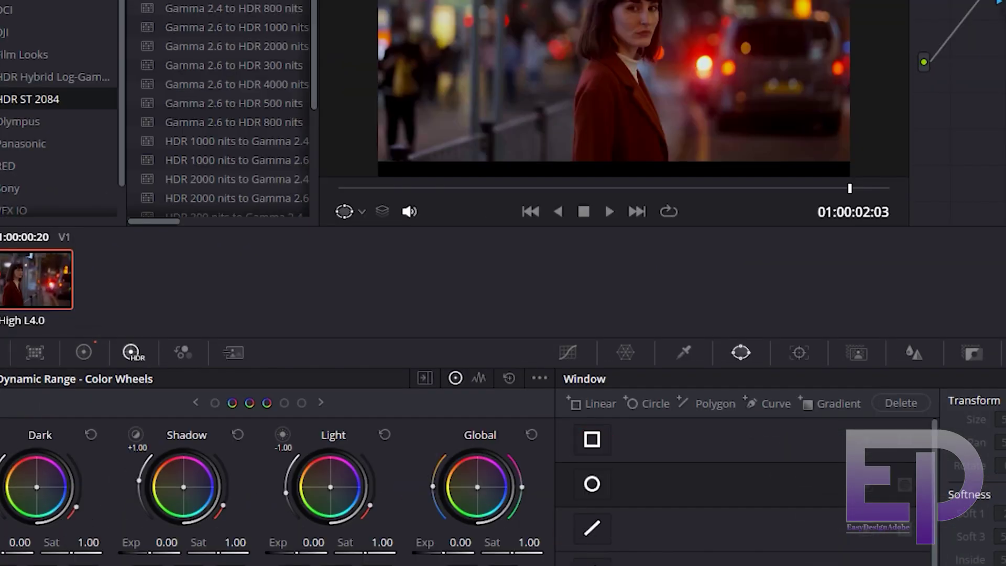
{"action": "left_click_drag", "start_coordinate": [450, 558], "coordinate": [450, 555]}
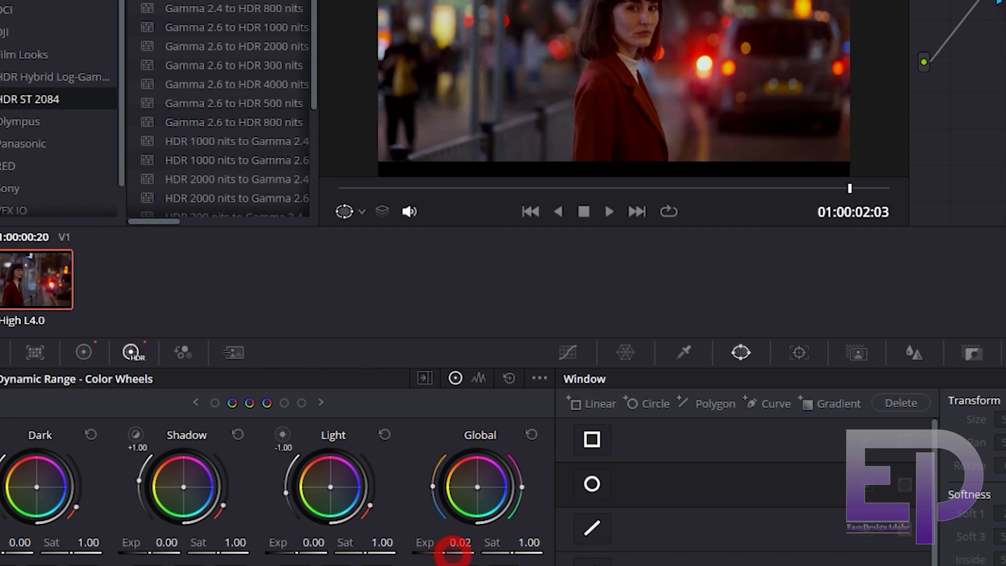
{"action": "left_click_drag", "start_coordinate": [294, 555], "coordinate": [290, 555]}
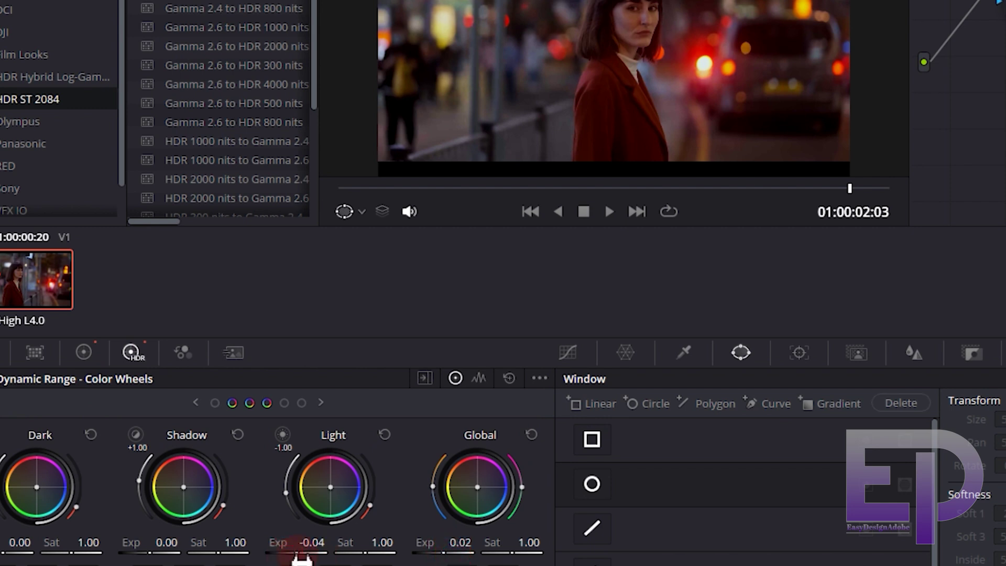
{"action": "left_click_drag", "start_coordinate": [151, 562], "coordinate": [158, 561]}
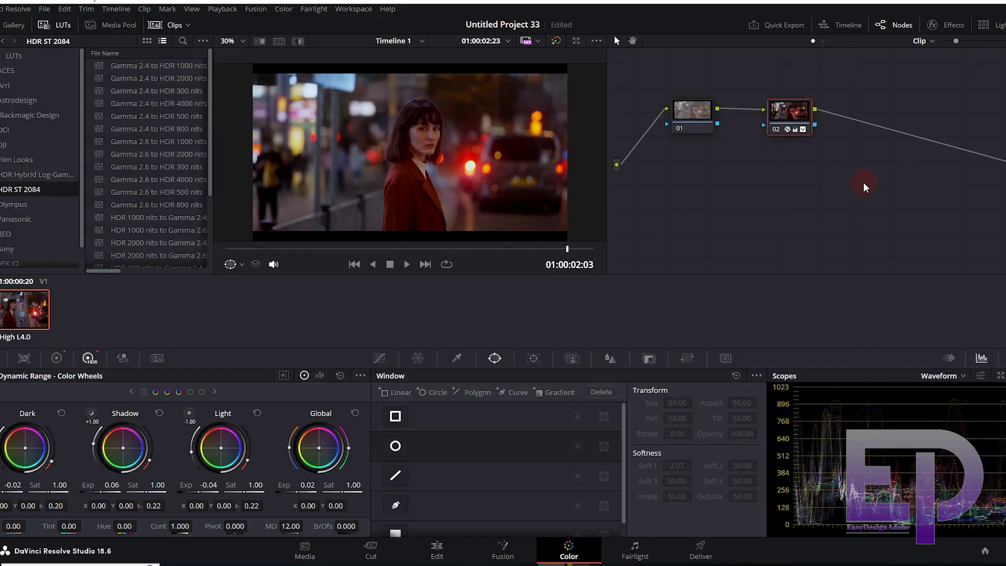
Insert a new corrector node 02 ahead of the Color Space Transform node
{"action": "right_click", "coordinate": [865, 184]}
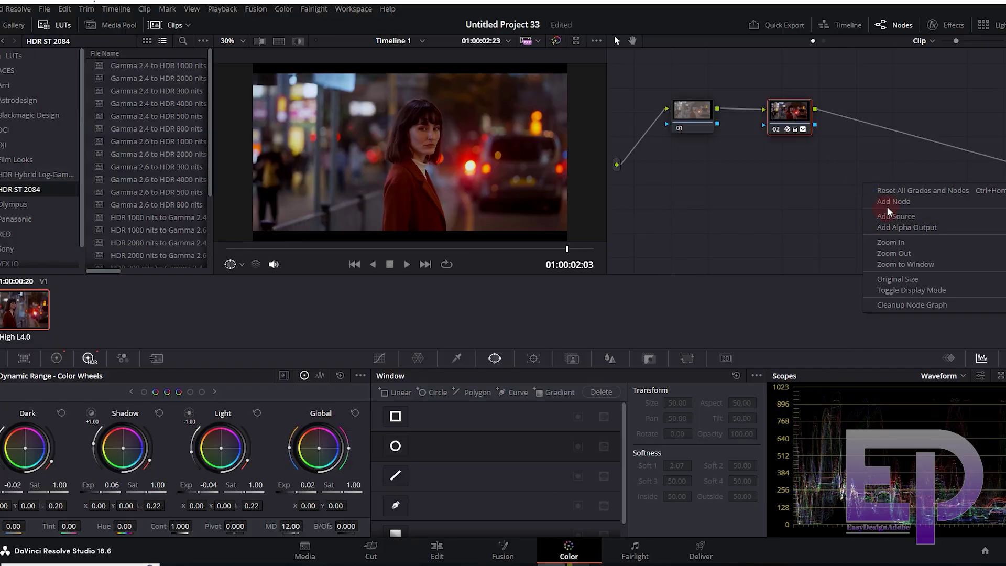
{"action": "mouse_move", "coordinate": [887, 207]}
{"action": "left_click", "coordinate": [822, 204]}
{"action": "left_click_drag", "start_coordinate": [862, 186], "coordinate": [820, 111]}
{"action": "left_click", "coordinate": [807, 112]}
{"action": "left_click_drag", "start_coordinate": [751, 115], "coordinate": [756, 91]}
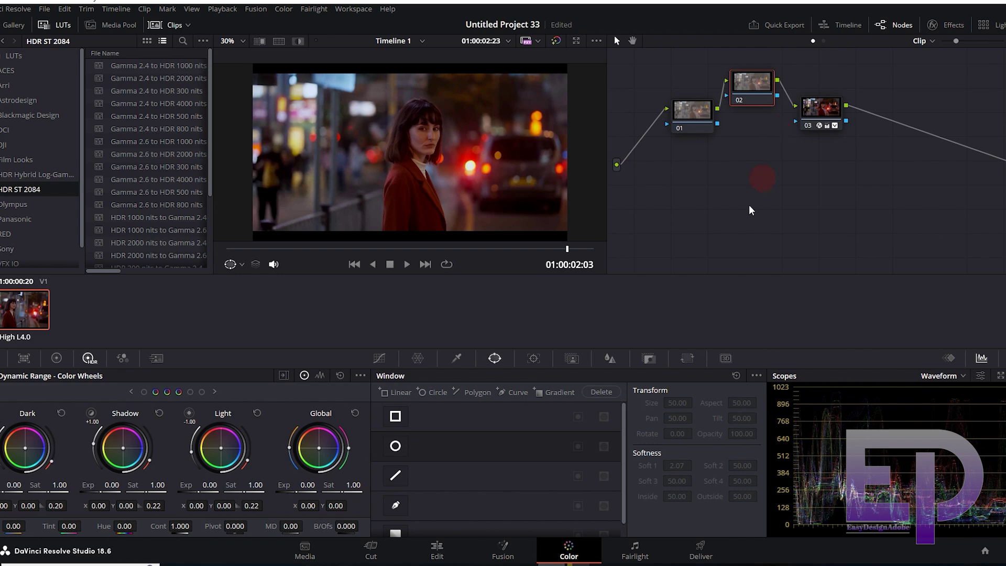
Set Gain to 0.94/1.01/1.05, Gamma red 0.02 and blue 0.01, and Lift red -0.01
{"action": "left_click", "coordinate": [57, 358]}
{"action": "left_click_drag", "start_coordinate": [252, 487], "coordinate": [264, 487]}
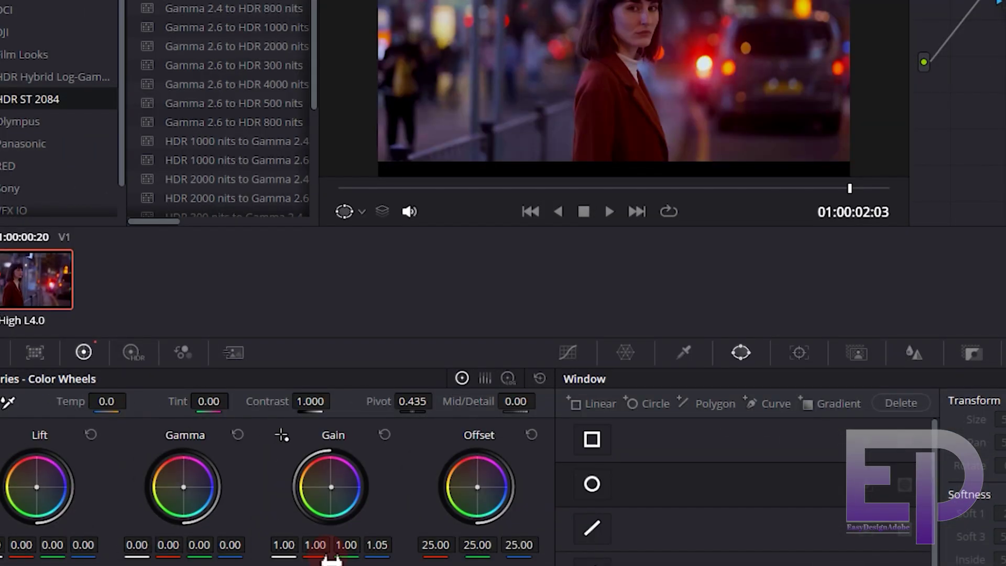
{"action": "left_click_drag", "start_coordinate": [343, 549], "coordinate": [293, 557]}
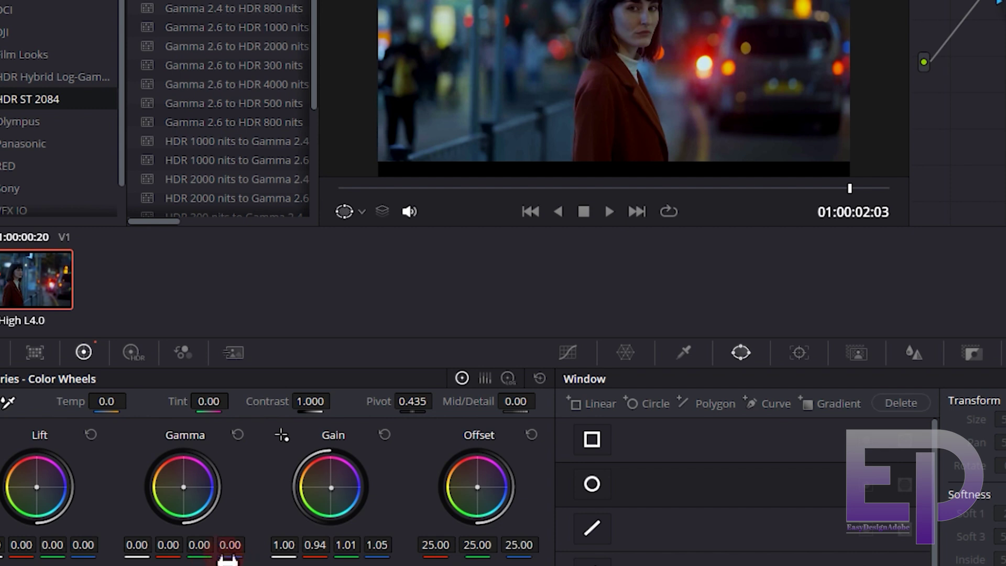
{"action": "left_click_drag", "start_coordinate": [228, 560], "coordinate": [229, 559]}
{"action": "mouse_move", "coordinate": [167, 558]}
{"action": "left_mouse_down"}
{"action": "mouse_move", "coordinate": [197, 557]}
{"action": "mouse_move", "coordinate": [164, 558]}
{"action": "left_mouse_up"}
{"action": "left_click_drag", "start_coordinate": [31, 559], "coordinate": [26, 560]}
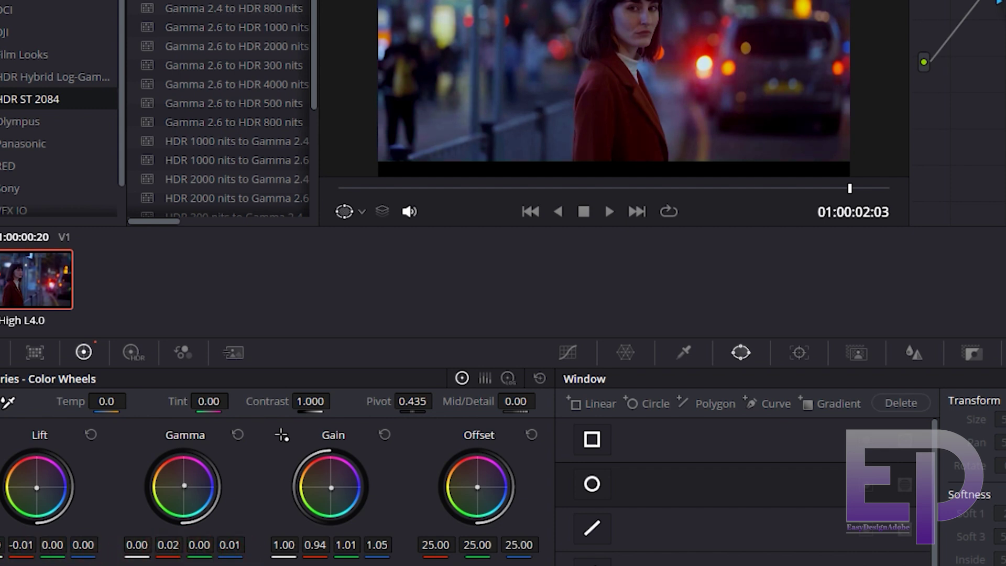
In Log wheels, set Highlights to -0.30/0.11/-0.23, Midtone red -0.01 and blue 0.02, and Shadow blue up slightly
{"action": "left_click", "coordinate": [508, 378]}
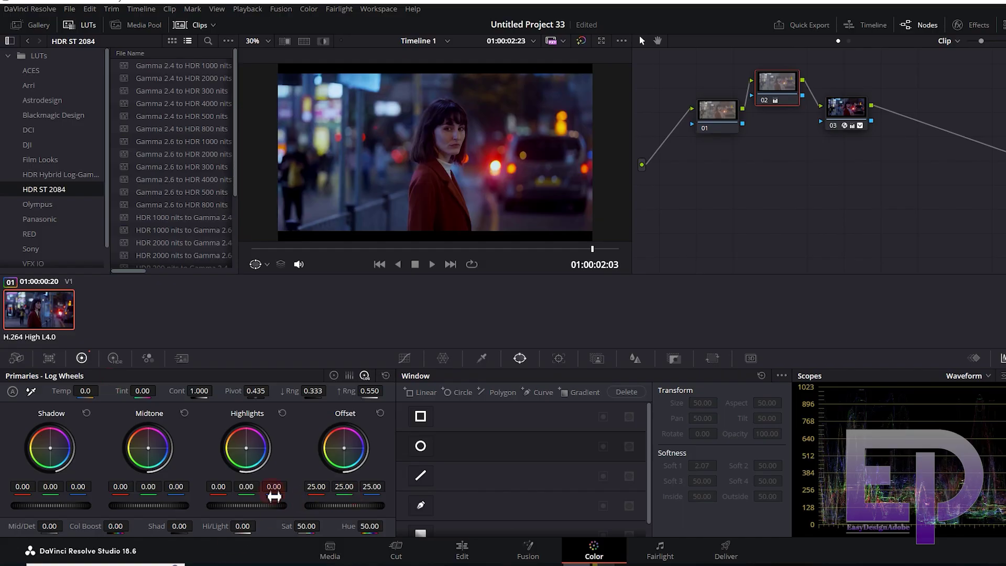
{"action": "left_click_drag", "start_coordinate": [274, 496], "coordinate": [274, 495]}
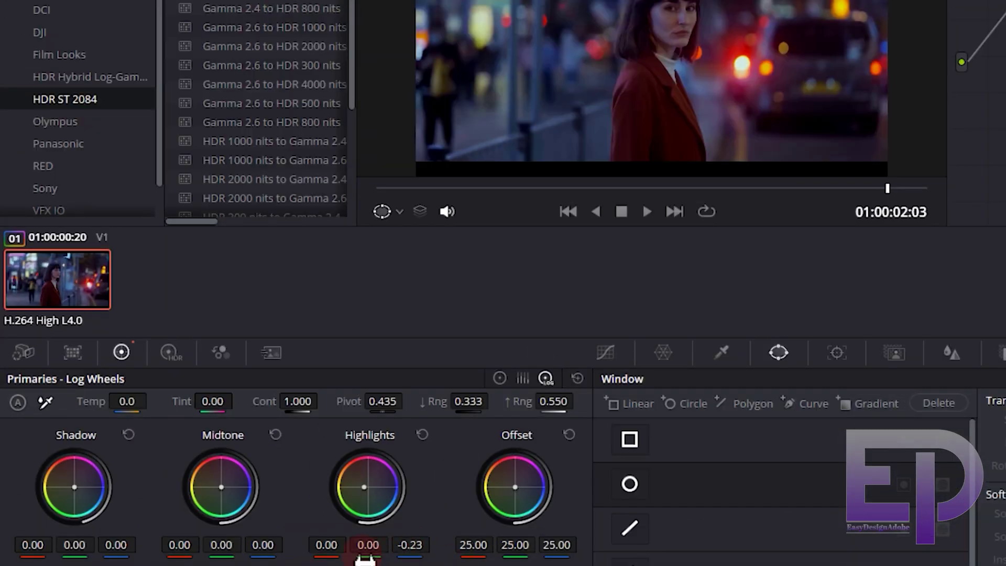
{"action": "left_click_drag", "start_coordinate": [365, 560], "coordinate": [404, 548]}
{"action": "left_click_drag", "start_coordinate": [327, 548], "coordinate": [189, 564]}
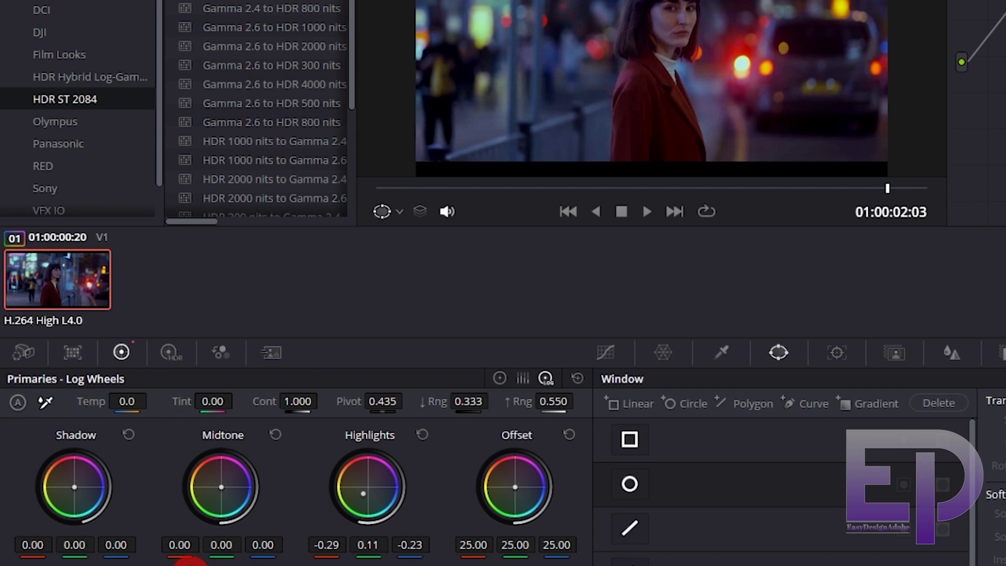
{"action": "left_click_drag", "start_coordinate": [263, 545], "coordinate": [263, 552]}
{"action": "left_click_drag", "start_coordinate": [178, 545], "coordinate": [179, 565]}
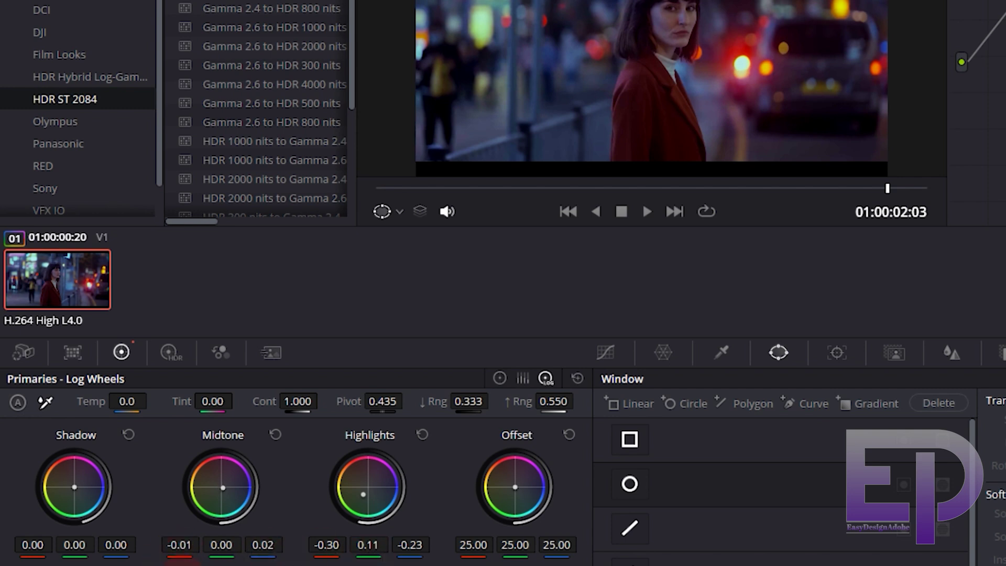
{"action": "left_click_drag", "start_coordinate": [118, 547], "coordinate": [44, 556]}
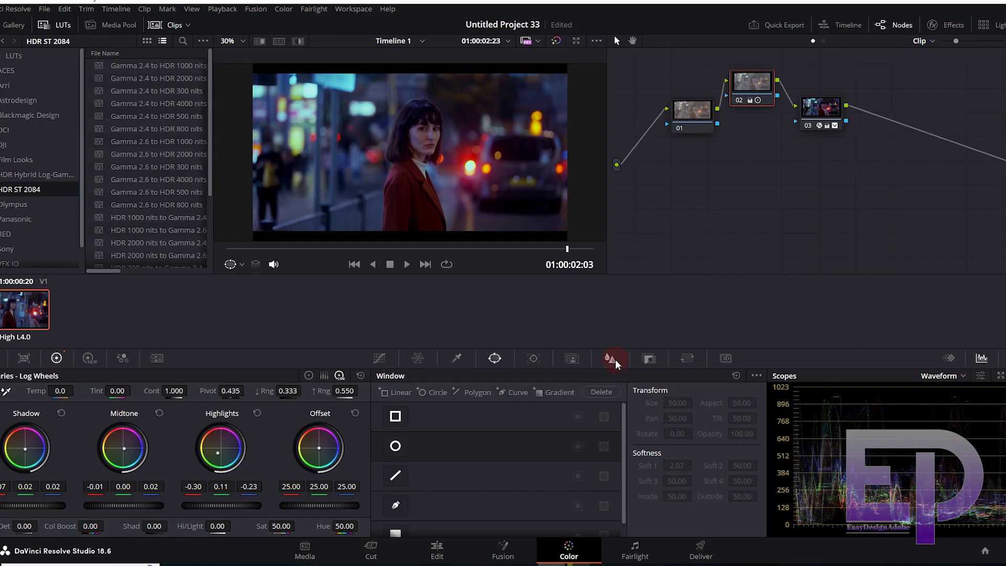
Add corrector nodes 04 and 05, placing node 05 below the chain
{"action": "left_click", "coordinate": [611, 359]}
{"action": "right_click", "coordinate": [830, 233]}
{"action": "left_click", "coordinate": [786, 220]}
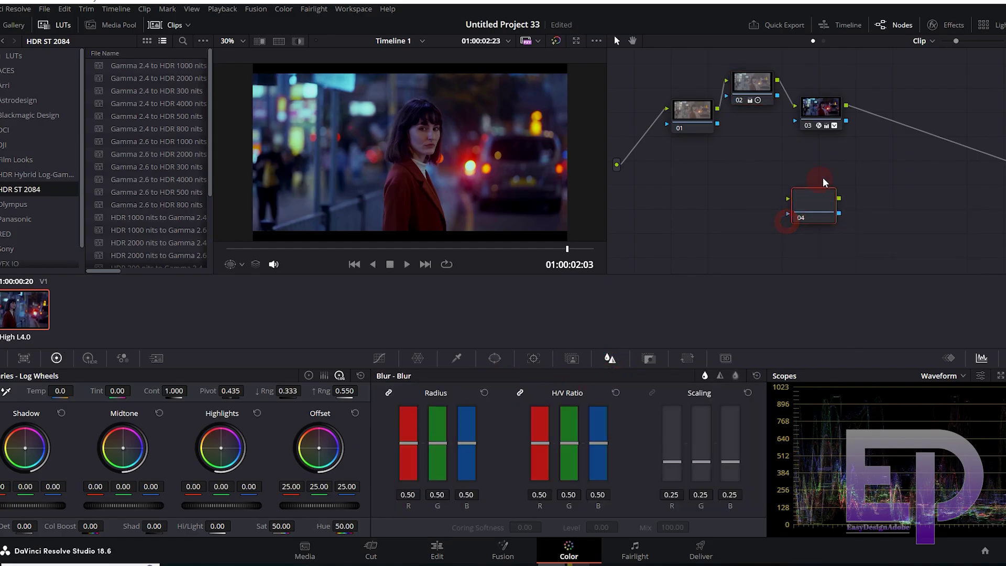
{"action": "right_click", "coordinate": [870, 191]}
{"action": "mouse_move", "coordinate": [895, 204]}
{"action": "left_click", "coordinate": [821, 204]}
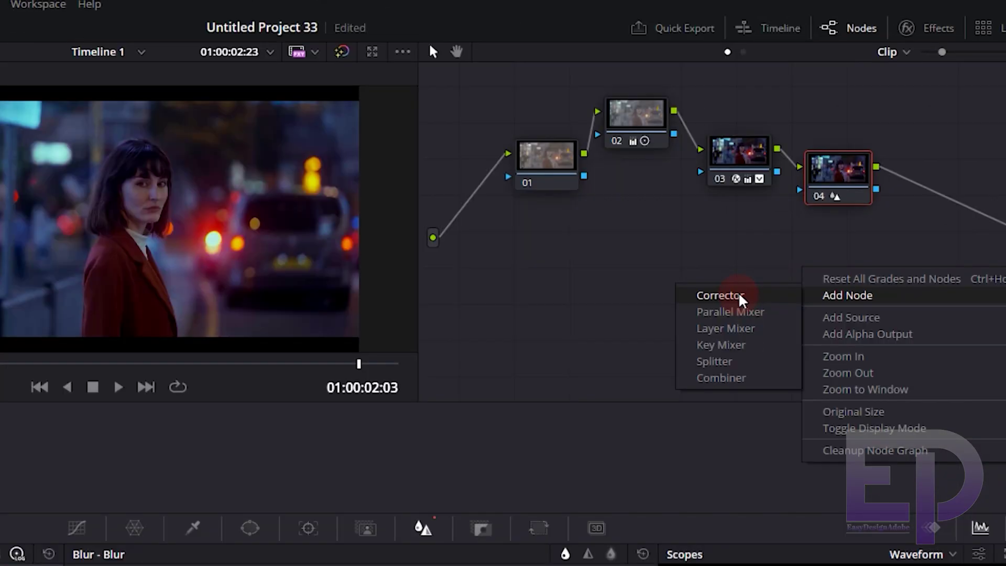
{"action": "left_click_drag", "start_coordinate": [862, 187], "coordinate": [943, 129]}
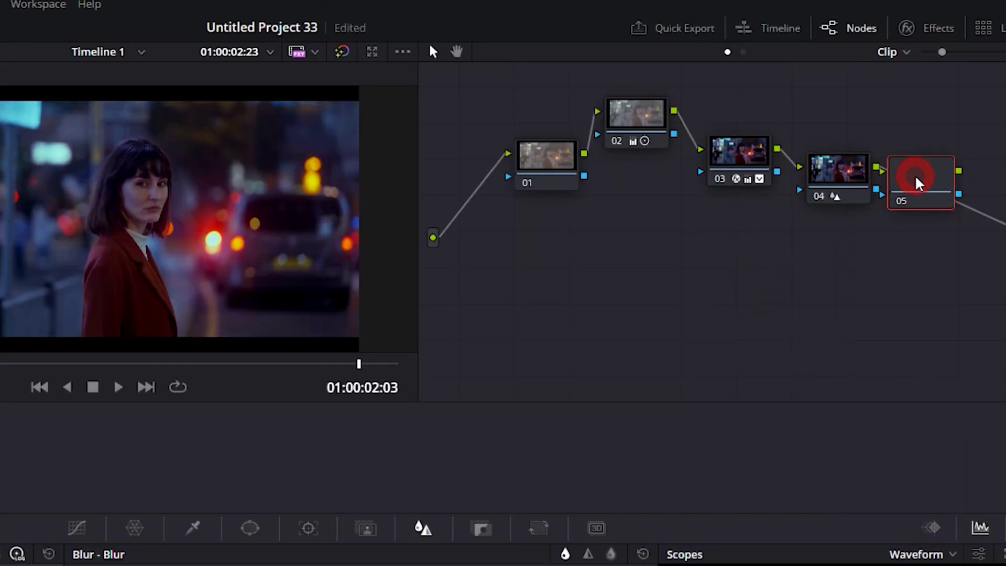
{"action": "left_click_drag", "start_coordinate": [917, 182], "coordinate": [527, 287]}
Search the effects for GLOW and apply it to node 05
{"action": "left_click", "coordinate": [928, 28]}
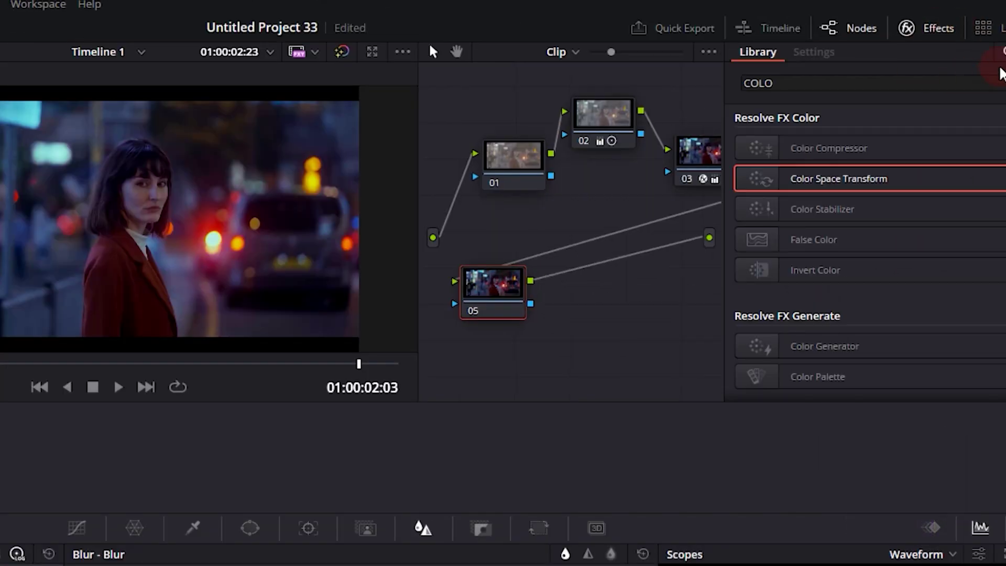
{"action": "left_click", "coordinate": [893, 84]}
{"action": "type", "text": "GLOW"}
{"action": "left_click_drag", "start_coordinate": [869, 150], "coordinate": [519, 281]}
Enable Alpha Limits and set Glow Shine Threshold 0.614, Spread 0.588, Gain 0.569, cyan Color Filter
{"action": "left_click", "coordinate": [845, 204]}
{"action": "left_click_drag", "start_coordinate": [911, 163], "coordinate": [898, 163]}
{"action": "left_click_drag", "start_coordinate": [967, 255], "coordinate": [887, 270]}
{"action": "scroll", "coordinate": [932, 346], "scroll_direction": "down", "scroll_amount": 5}
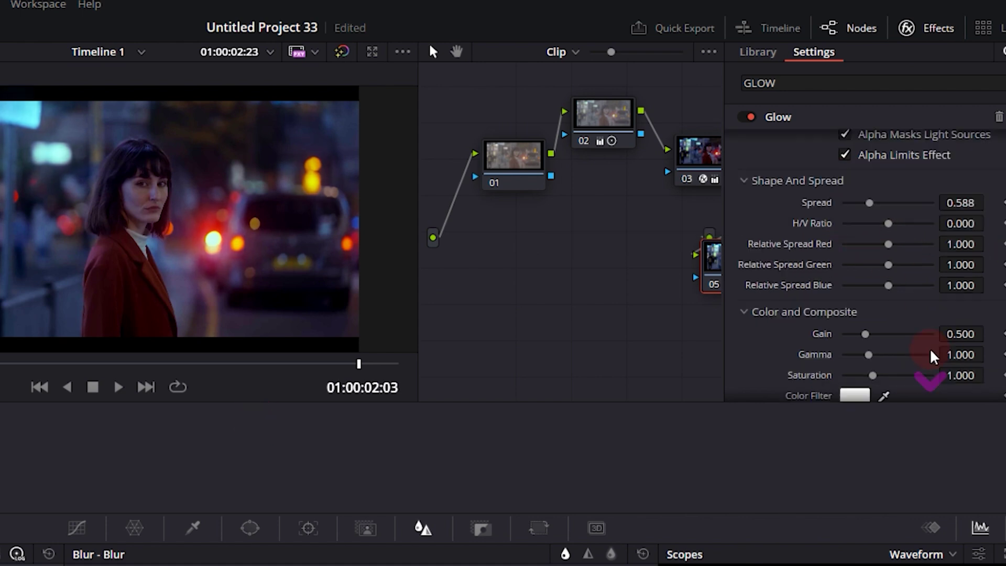
{"action": "left_click_drag", "start_coordinate": [865, 239], "coordinate": [869, 239]}
{"action": "left_click", "coordinate": [855, 301]}
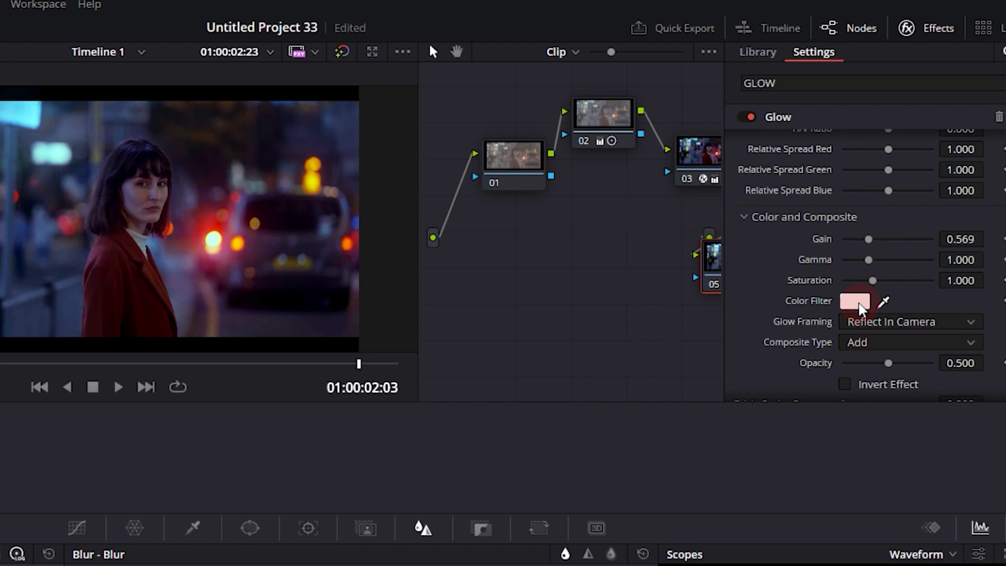
{"action": "left_click", "coordinate": [182, 322]}
{"action": "left_click", "coordinate": [406, 550]}
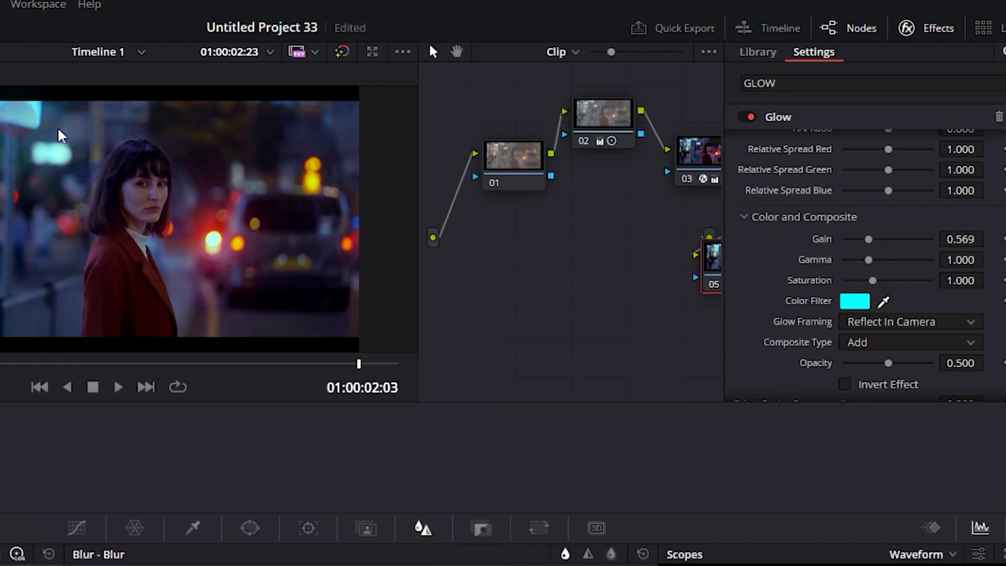
{"action": "left_click", "coordinate": [940, 33]}
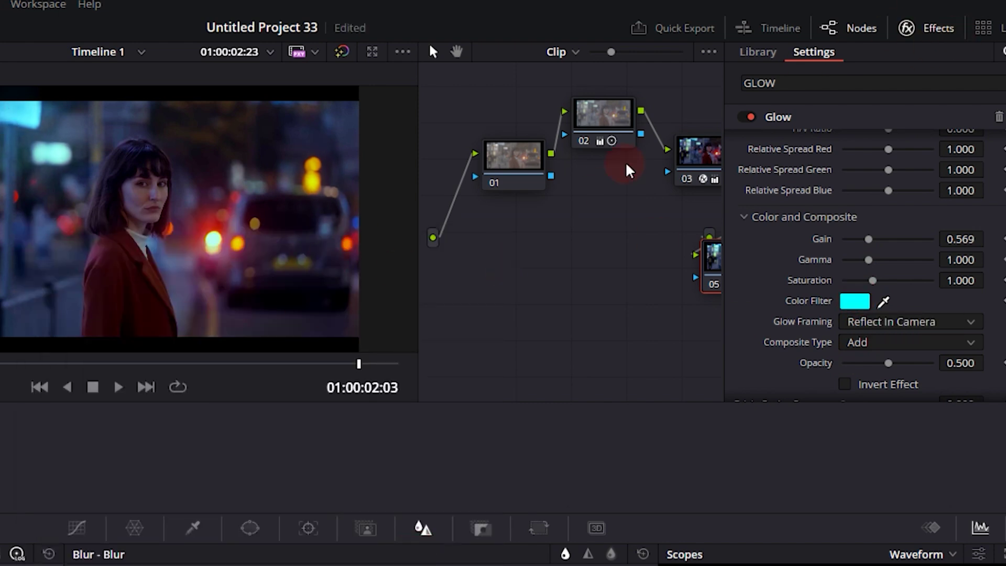
Qualify node 05 by luminance with Low 47.1 and L.Soft 15.2
{"action": "left_click_drag", "start_coordinate": [768, 270], "coordinate": [933, 193]}
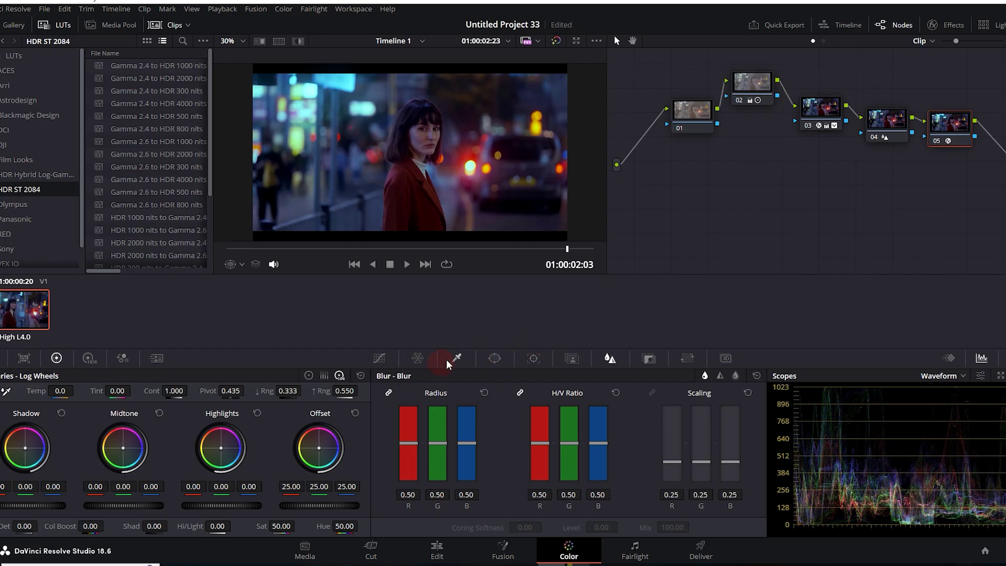
{"action": "left_click", "coordinate": [457, 359]}
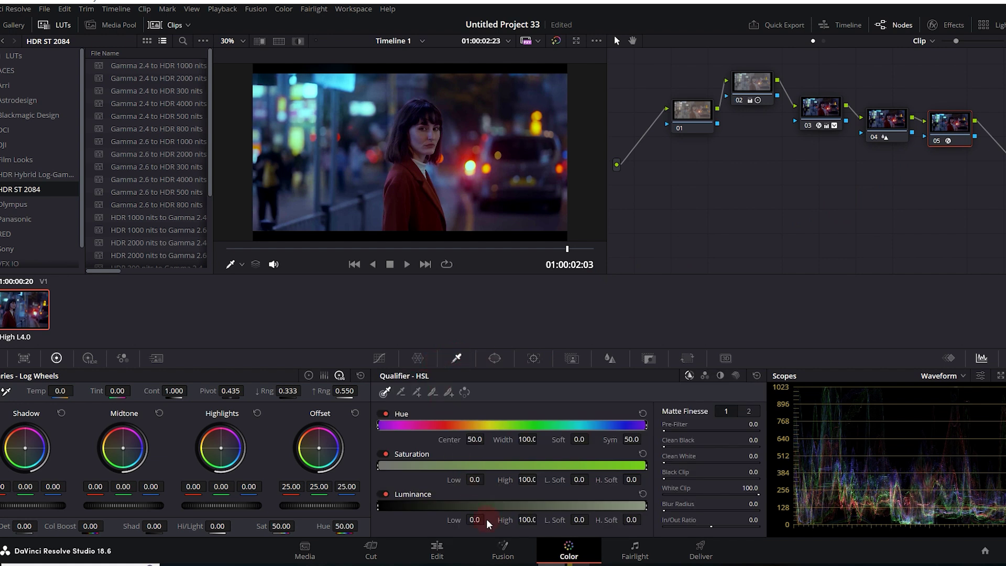
{"action": "mouse_move", "coordinate": [454, 522]}
{"action": "left_mouse_down"}
{"action": "mouse_move", "coordinate": [618, 524]}
{"action": "mouse_move", "coordinate": [711, 507]}
{"action": "left_mouse_up"}
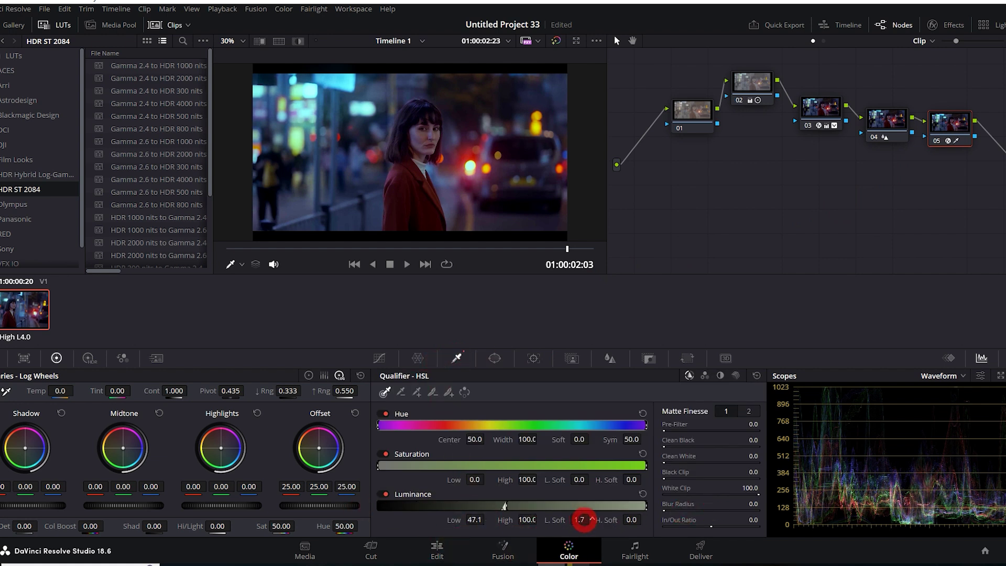
{"action": "left_click_drag", "start_coordinate": [583, 521], "coordinate": [658, 509]}
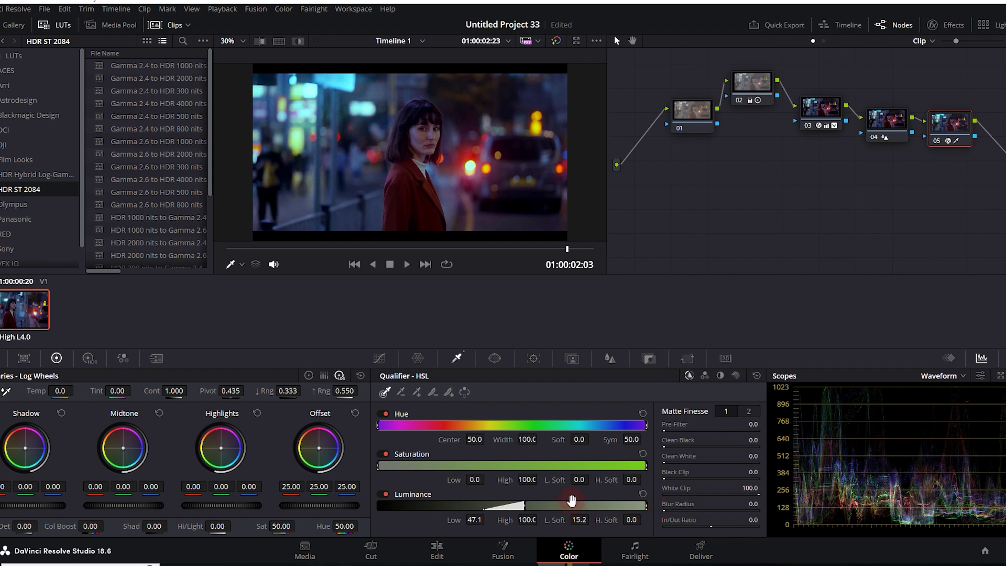
Add corrector node 06 after node 05
{"action": "right_click", "coordinate": [925, 206]}
{"action": "mouse_move", "coordinate": [925, 206]}
{"action": "left_click", "coordinate": [837, 206]}
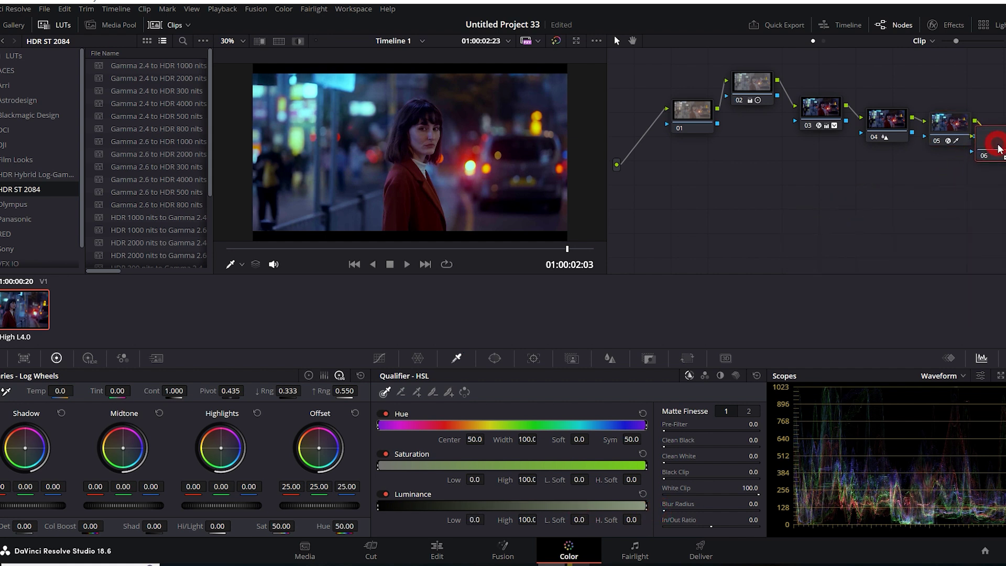
Add an inverted Circle window around the woman: Size 57.46, Aspect 64.92, Soft 1 2.83
{"action": "left_click_drag", "start_coordinate": [998, 148], "coordinate": [1000, 152]}
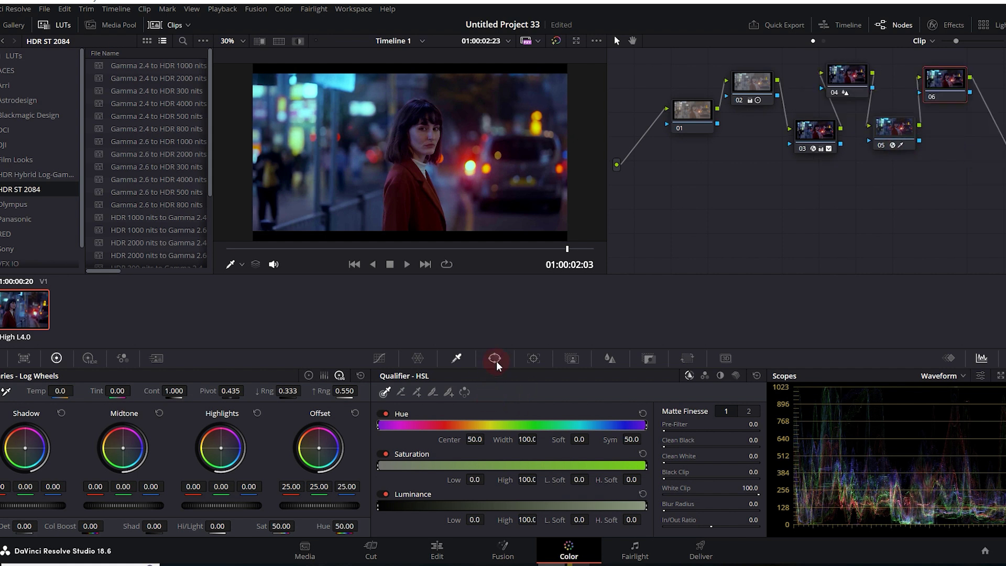
{"action": "left_click", "coordinate": [495, 360]}
{"action": "left_click", "coordinate": [396, 446]}
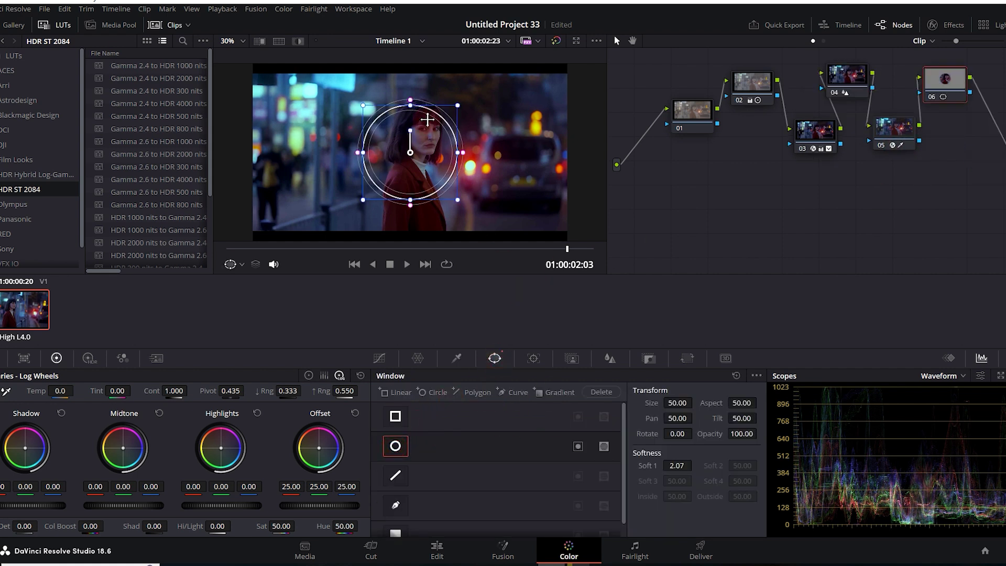
{"action": "left_click_drag", "start_coordinate": [410, 106], "coordinate": [419, 94]}
{"action": "left_click_drag", "start_coordinate": [460, 154], "coordinate": [476, 154]}
{"action": "left_click_drag", "start_coordinate": [436, 152], "coordinate": [449, 147]}
{"action": "left_click_drag", "start_coordinate": [364, 149], "coordinate": [319, 150]}
{"action": "left_click_drag", "start_coordinate": [423, 207], "coordinate": [423, 223]}
{"action": "left_click_drag", "start_coordinate": [423, 148], "coordinate": [422, 151]}
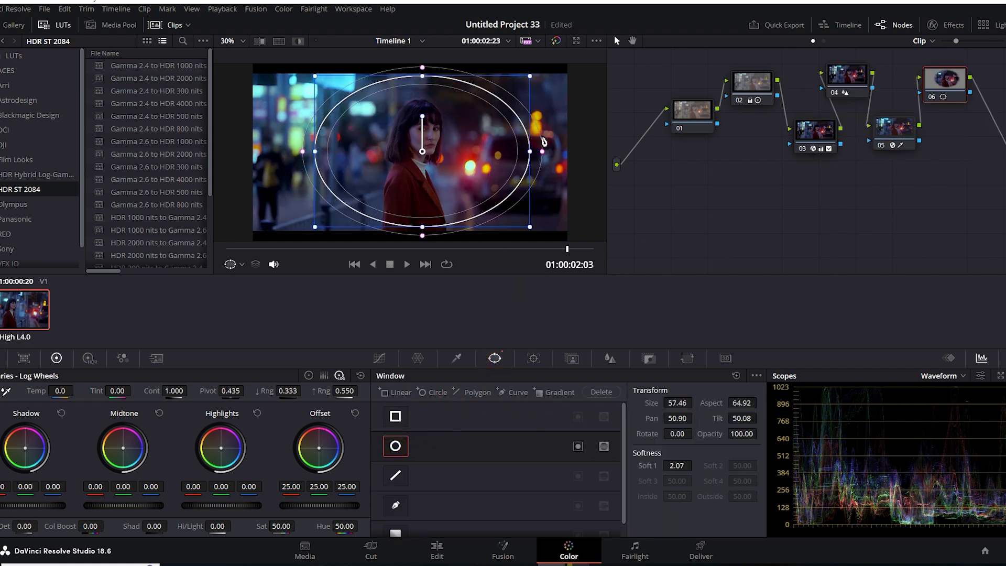
{"action": "left_click_drag", "start_coordinate": [543, 151], "coordinate": [547, 152]}
{"action": "left_click", "coordinate": [578, 446]}
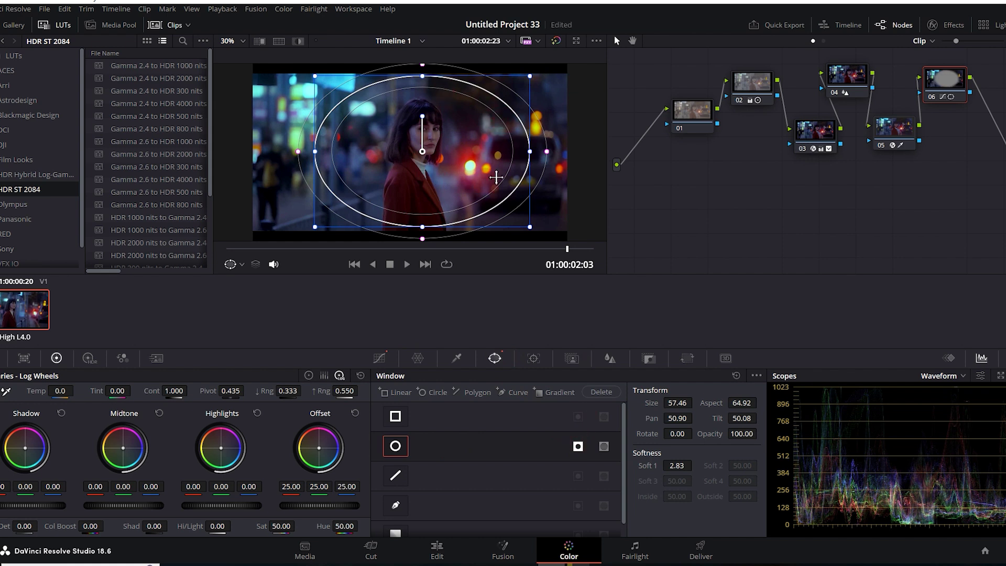
{"action": "left_click", "coordinate": [381, 358]}
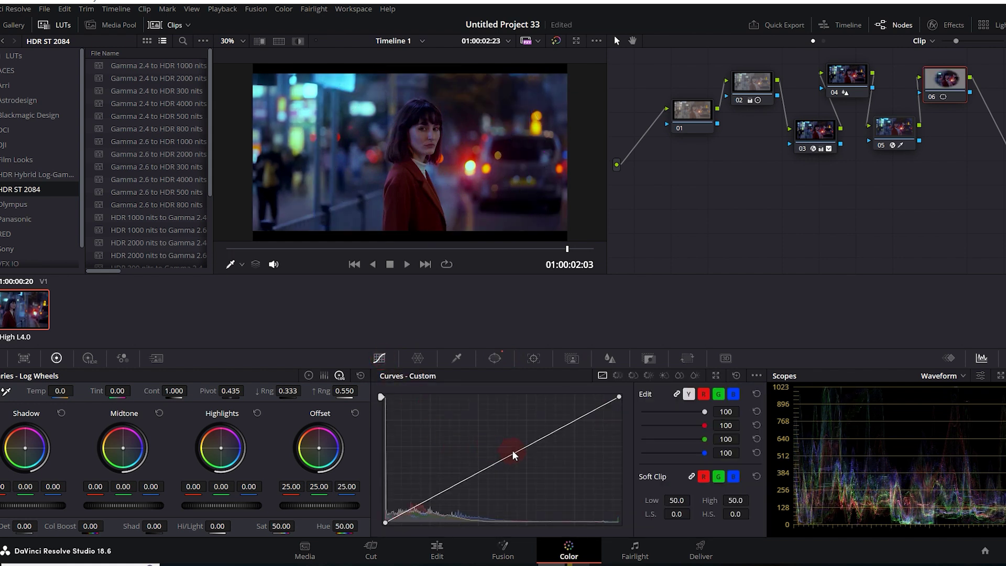
Pull node 06's curve down, then add outside node 07 and bend its curve upward
{"action": "mouse_move", "coordinate": [514, 455]}
{"action": "left_mouse_down"}
{"action": "mouse_move", "coordinate": [521, 462]}
{"action": "mouse_move", "coordinate": [508, 440]}
{"action": "mouse_move", "coordinate": [524, 461]}
{"action": "left_mouse_up"}
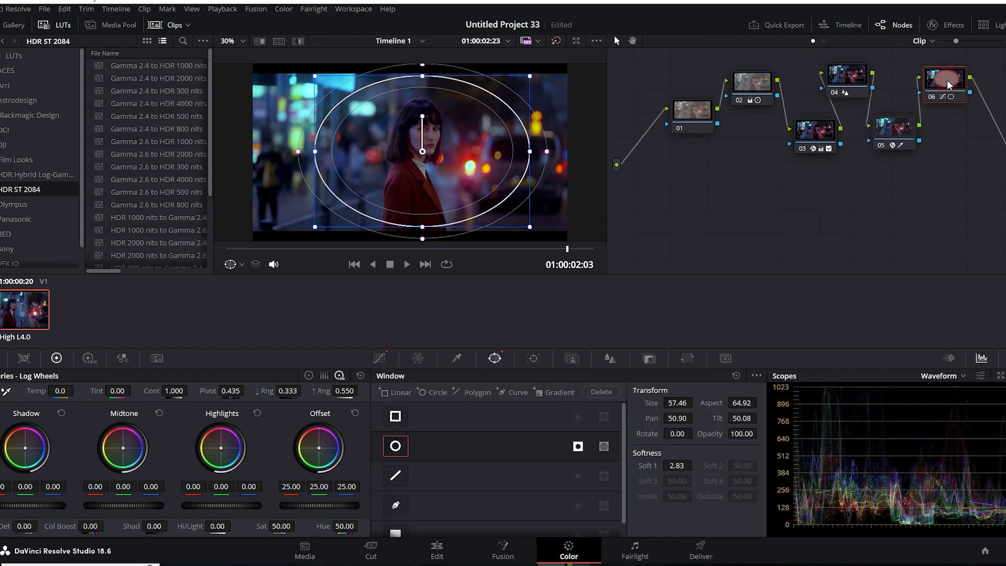
{"action": "right_click", "coordinate": [949, 82]}
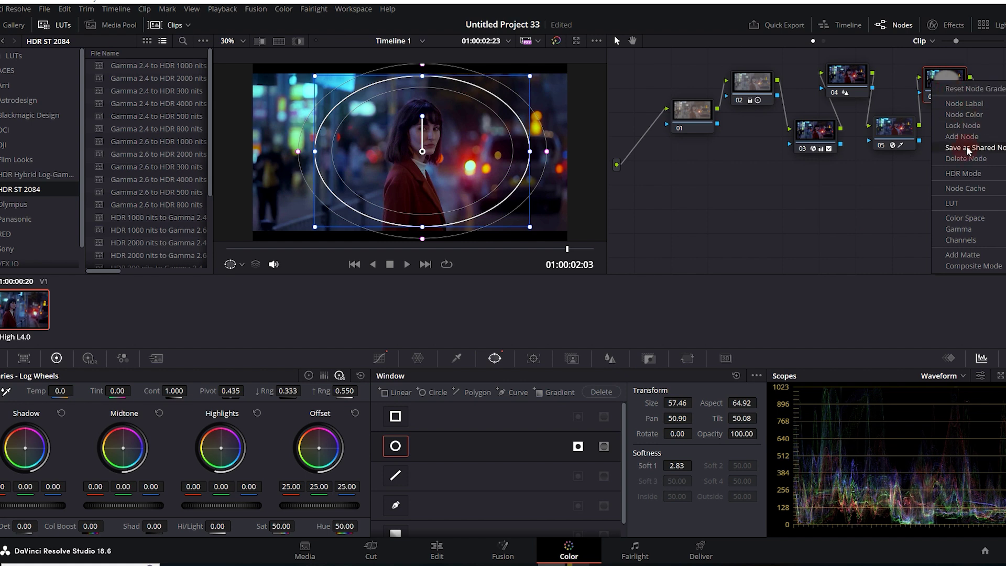
{"action": "mouse_move", "coordinate": [961, 136]}
{"action": "left_click", "coordinate": [891, 169]}
{"action": "left_click", "coordinate": [380, 358]}
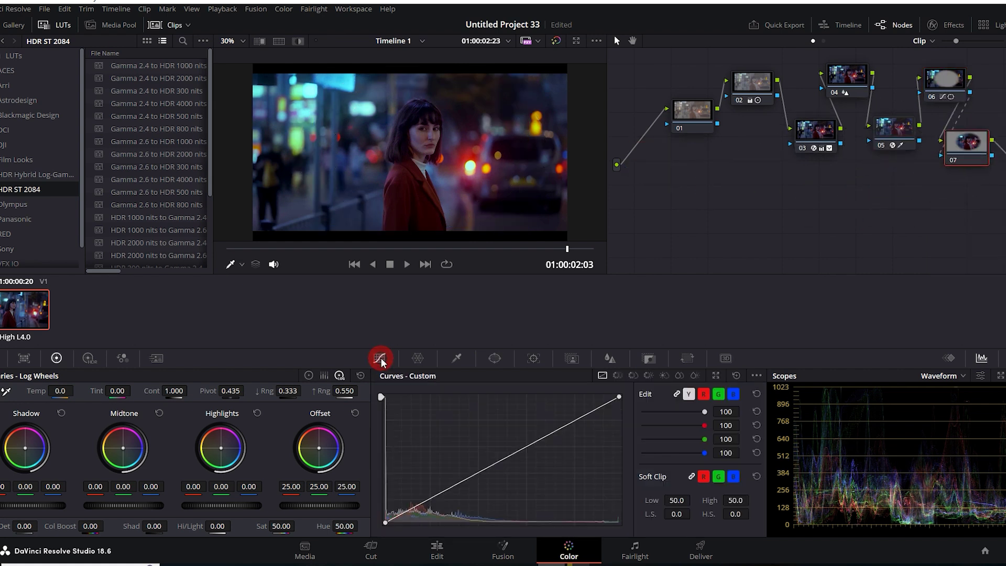
{"action": "left_click_drag", "start_coordinate": [517, 452], "coordinate": [515, 445]}
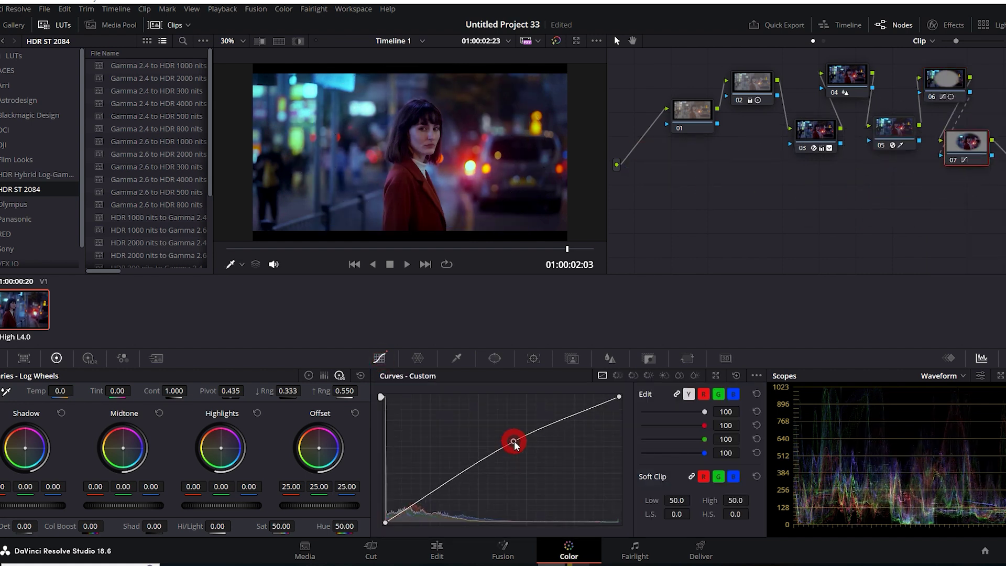
Add a corrector node and insert it before node 01 at the start of the chain
{"action": "right_click", "coordinate": [725, 199]}
{"action": "mouse_move", "coordinate": [754, 216]}
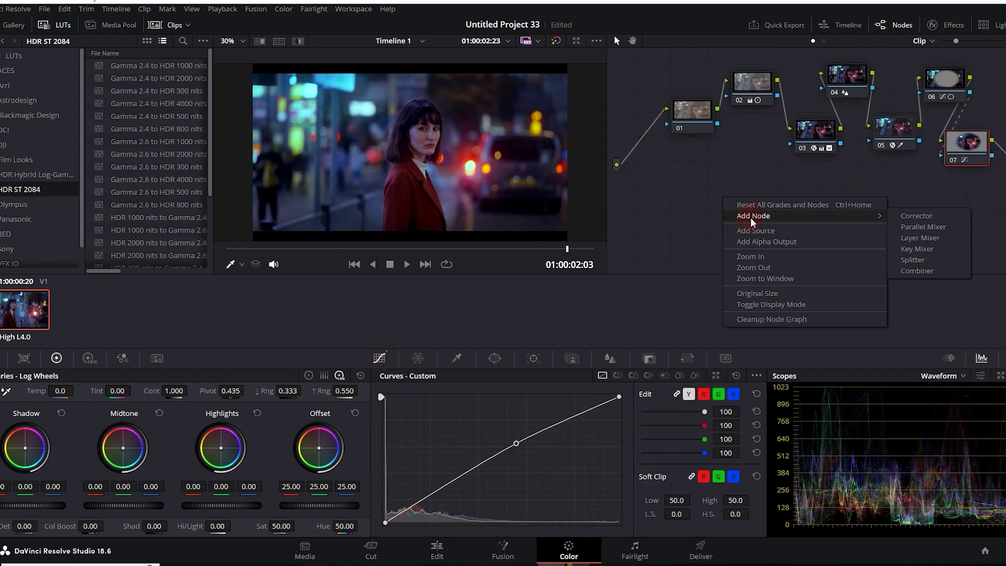
{"action": "left_click", "coordinate": [898, 215]}
{"action": "left_click_drag", "start_coordinate": [724, 208], "coordinate": [669, 170]}
{"action": "mouse_move", "coordinate": [653, 104]}
{"action": "left_mouse_down"}
{"action": "mouse_move", "coordinate": [657, 167]}
{"action": "mouse_move", "coordinate": [664, 116]}
{"action": "left_mouse_up"}
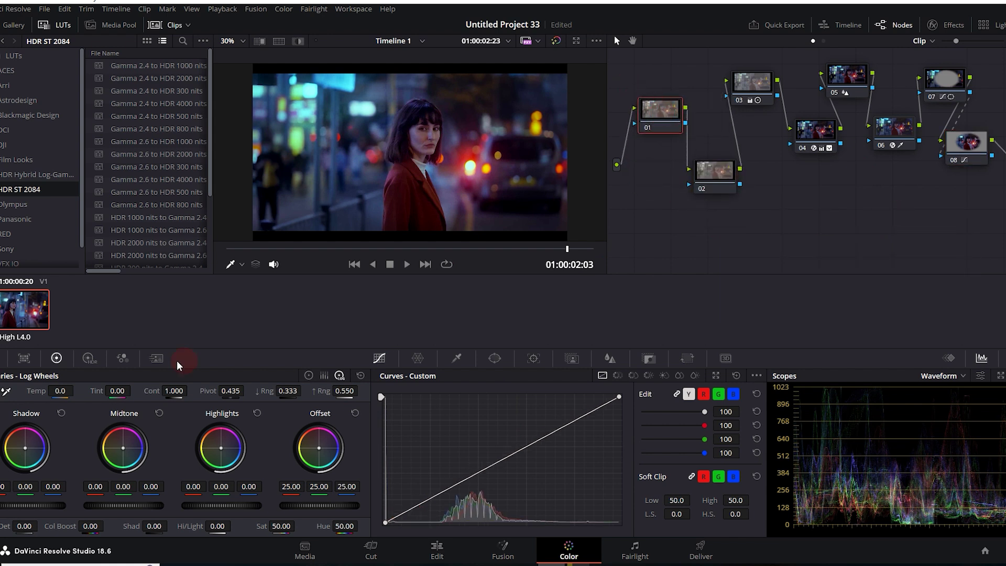
Set noise reduction to 3 temporal frames, spatial chroma 7.0 and temporal luma 6.0
{"action": "left_click", "coordinate": [157, 359]}
{"action": "left_click", "coordinate": [51, 406]}
{"action": "left_click", "coordinate": [54, 452]}
{"action": "left_click", "coordinate": [122, 459]}
{"action": "left_click_drag", "start_coordinate": [172, 466], "coordinate": [261, 424]}
{"action": "left_click_drag", "start_coordinate": [38, 467], "coordinate": [55, 461]}
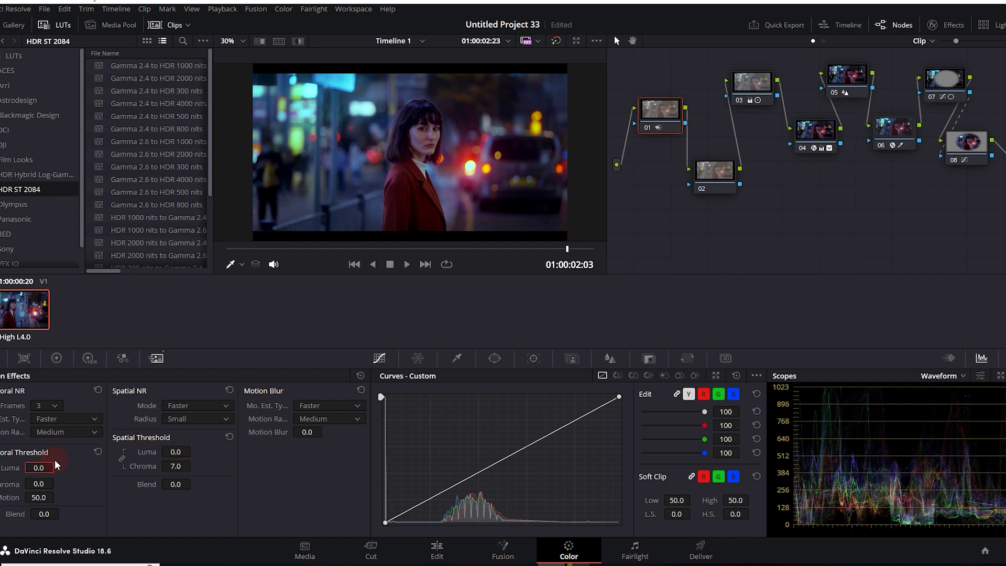
{"action": "type", "text": "6"}
{"action": "key", "text": "Return"}
{"action": "left_click", "coordinate": [461, 547]}
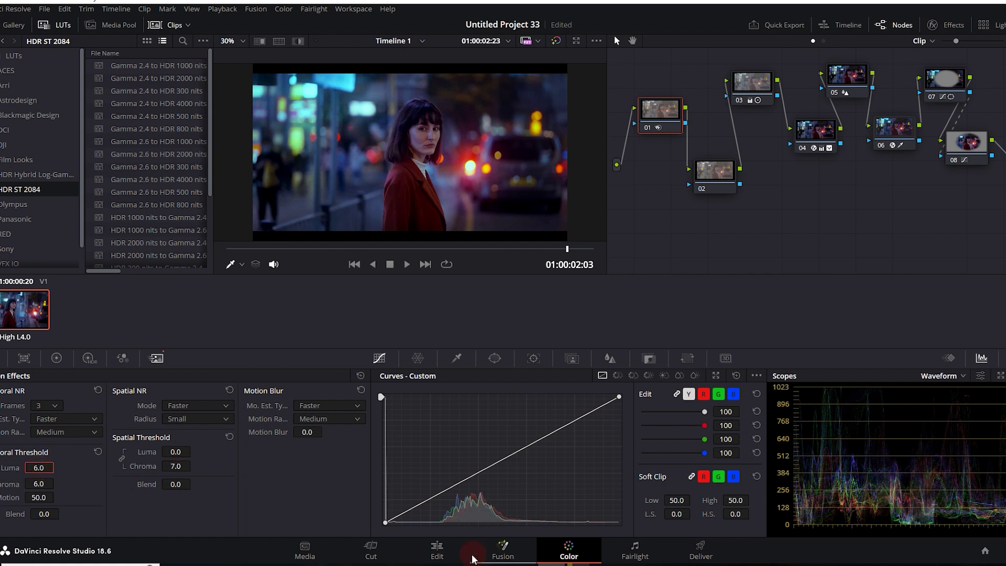